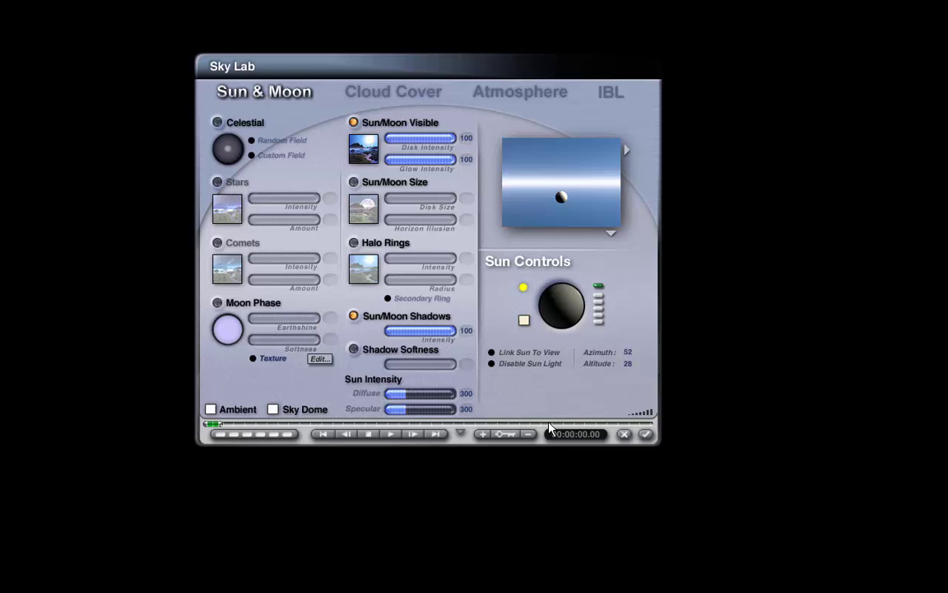
# Step: Cancel Sky Lab so the sky settings stay unchanged
pyautogui.click(624, 435)
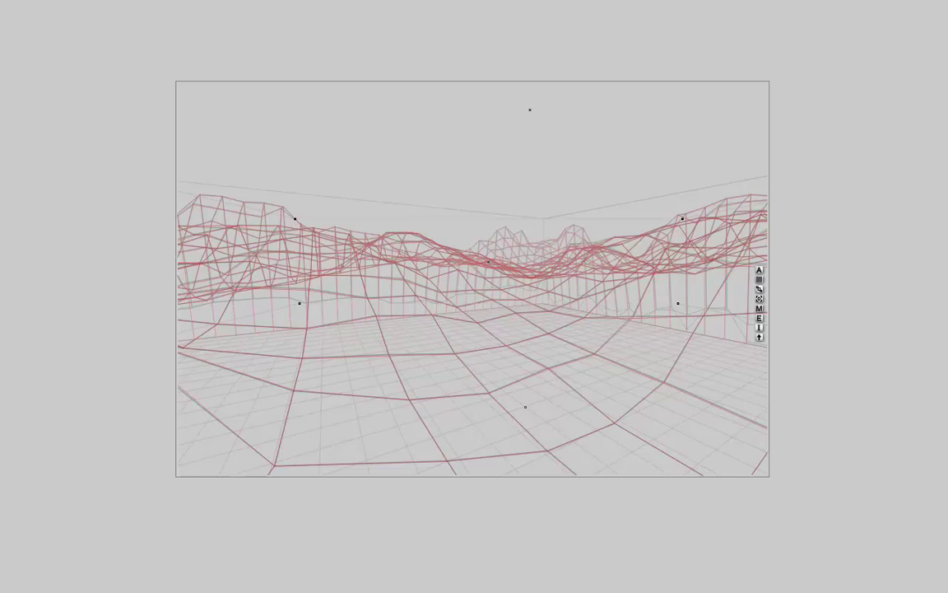
# Step: Leave Highland_4096 hidden and unhide Highland_2048 via its Object Attributes
pyautogui.rightClick(730, 587)
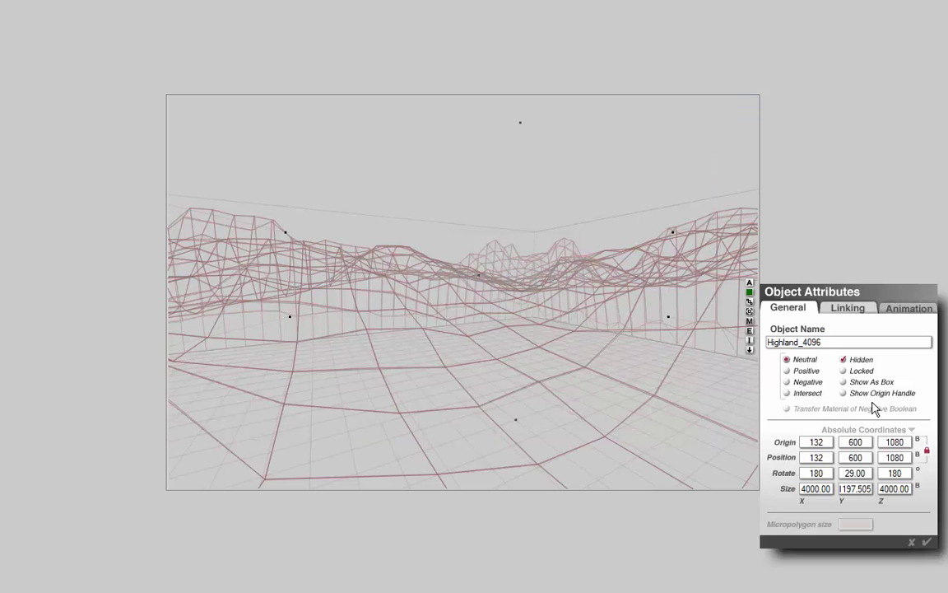
pyautogui.click(926, 543)
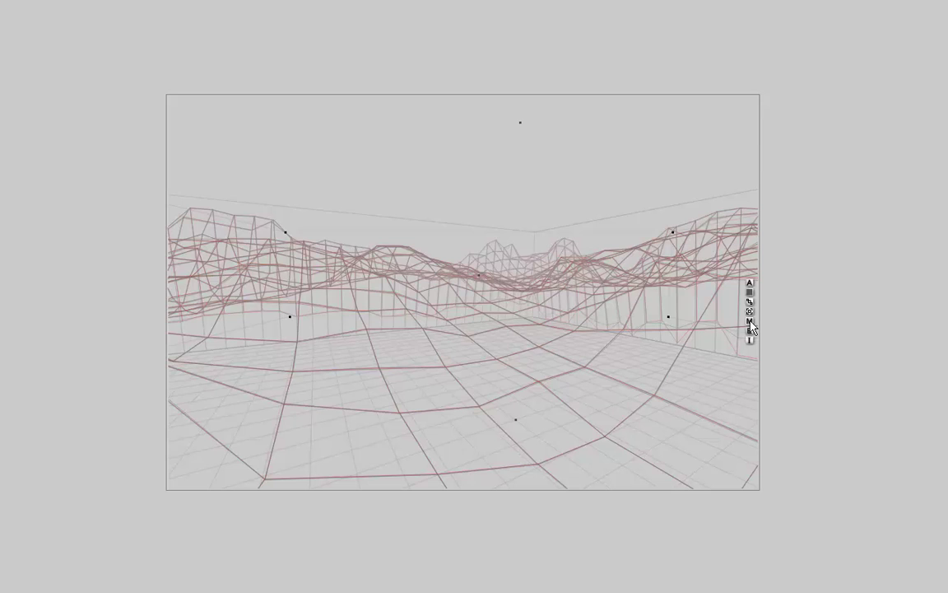
pyautogui.click(750, 285)
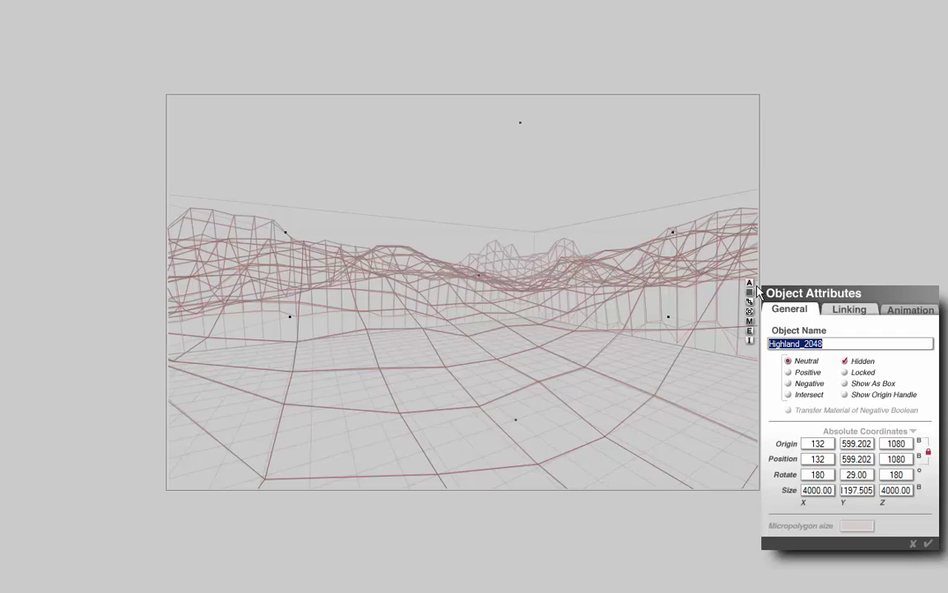
pyautogui.click(844, 362)
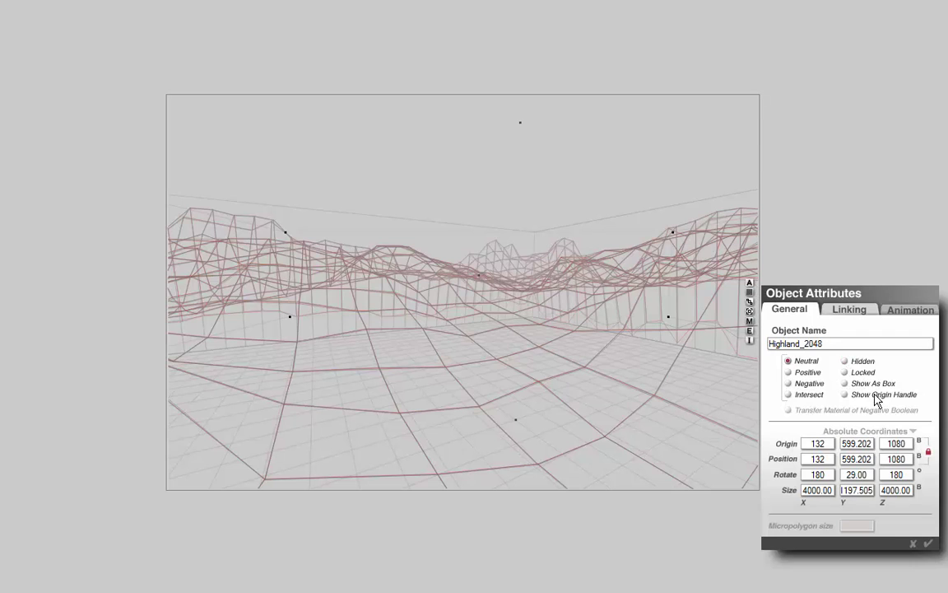
pyautogui.click(926, 544)
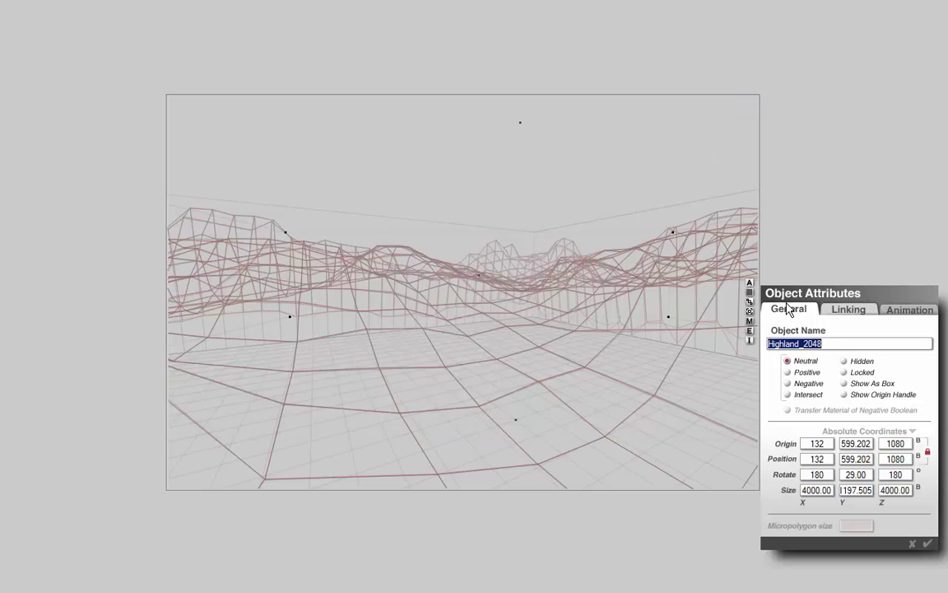
# Step: Hide Highland_2048 again and unhide Highland_1024
pyautogui.click(843, 361)
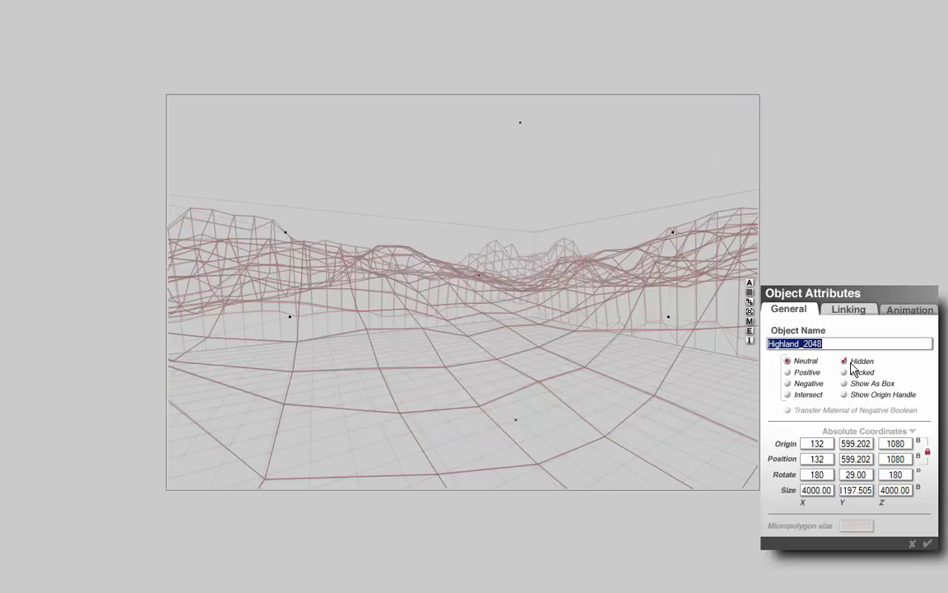
pyautogui.click(928, 545)
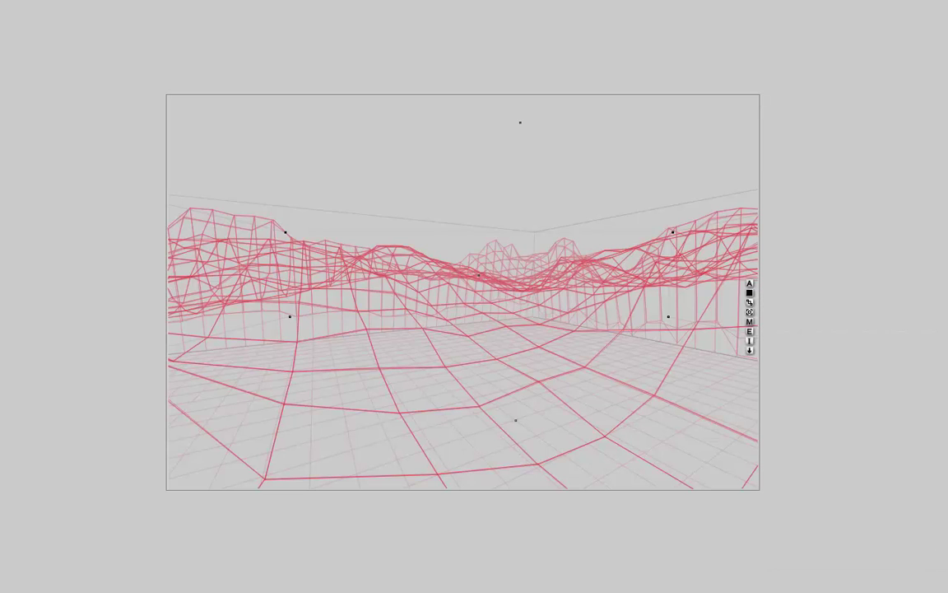
pyautogui.click(749, 284)
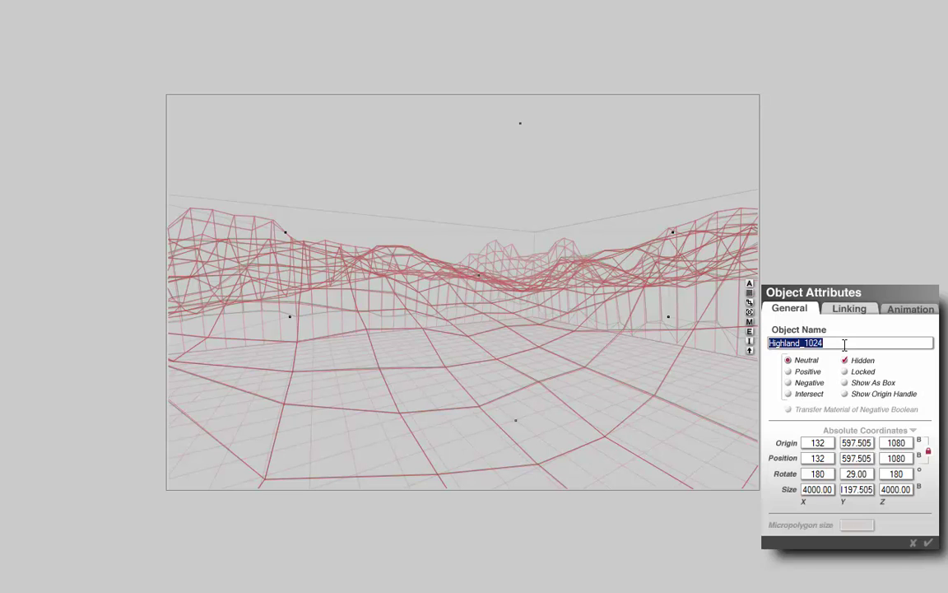
pyautogui.click(844, 360)
pyautogui.press('Return')
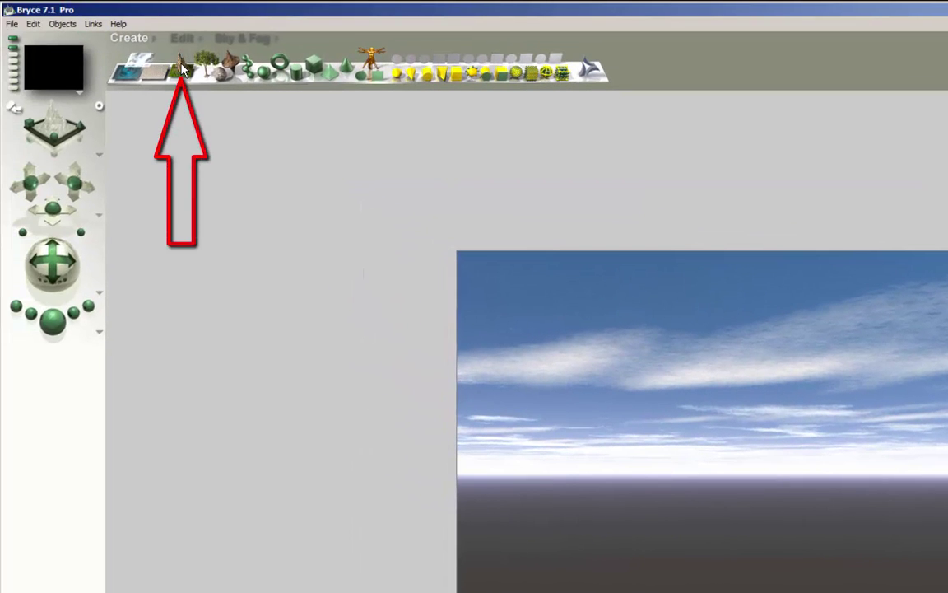
# Step: Add a new terrain, clear it, and generate a Mordor fractal heightmap
pyautogui.click(182, 68)
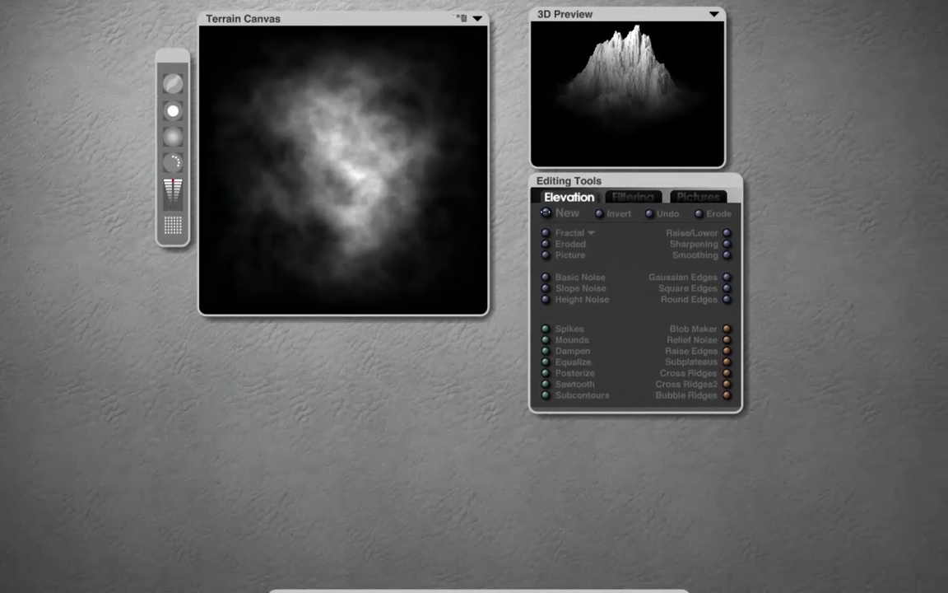
pyautogui.click(545, 213)
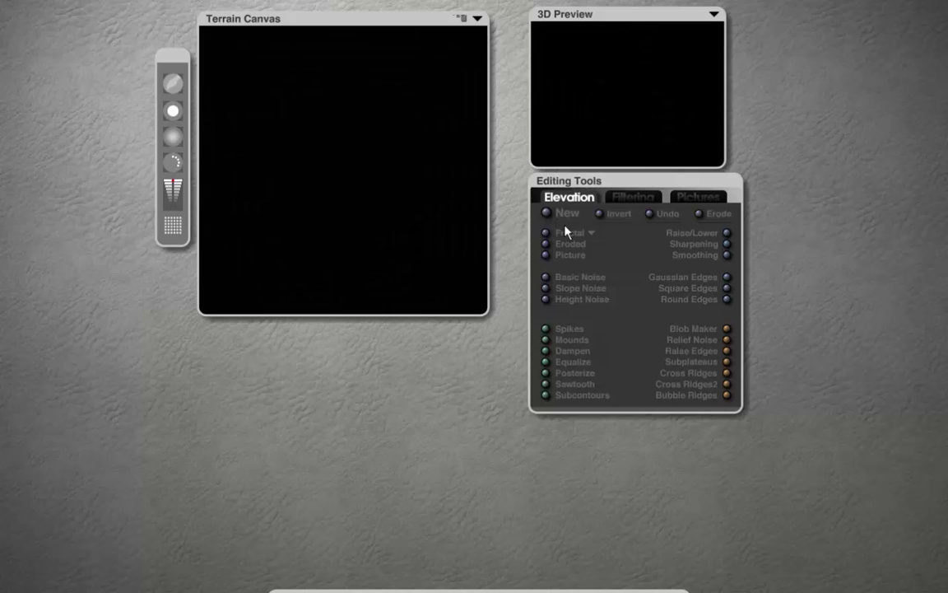
pyautogui.click(592, 235)
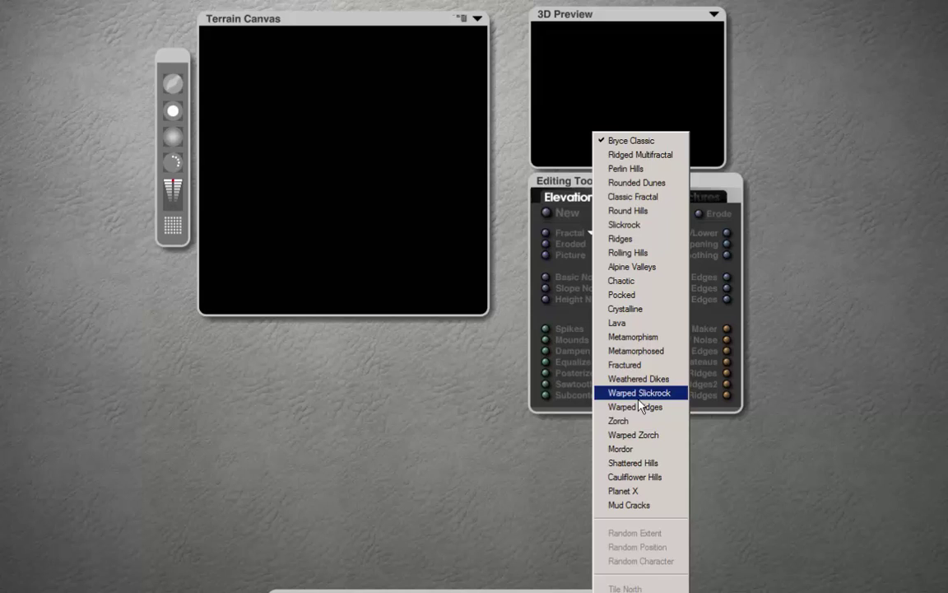
pyautogui.click(621, 451)
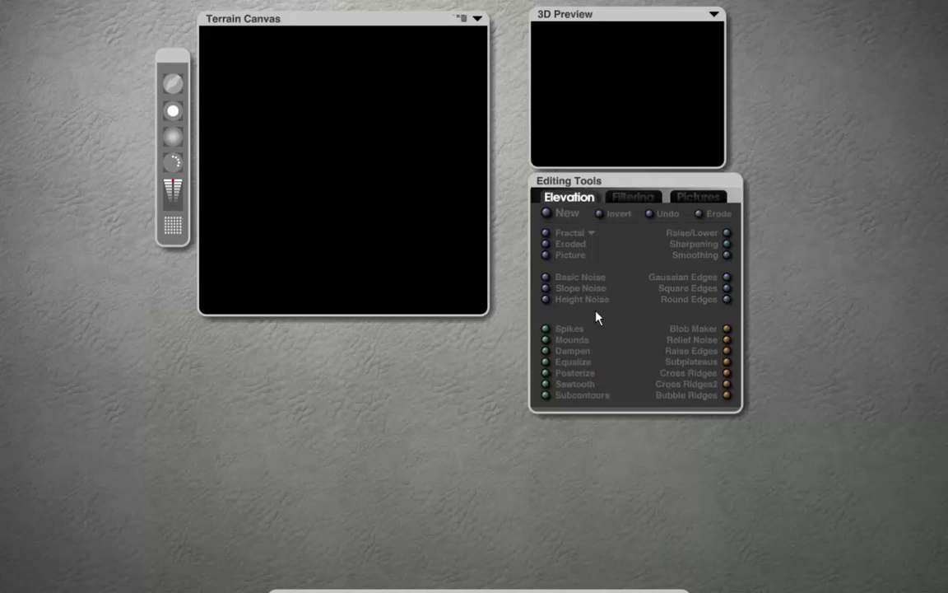
pyautogui.click(545, 233)
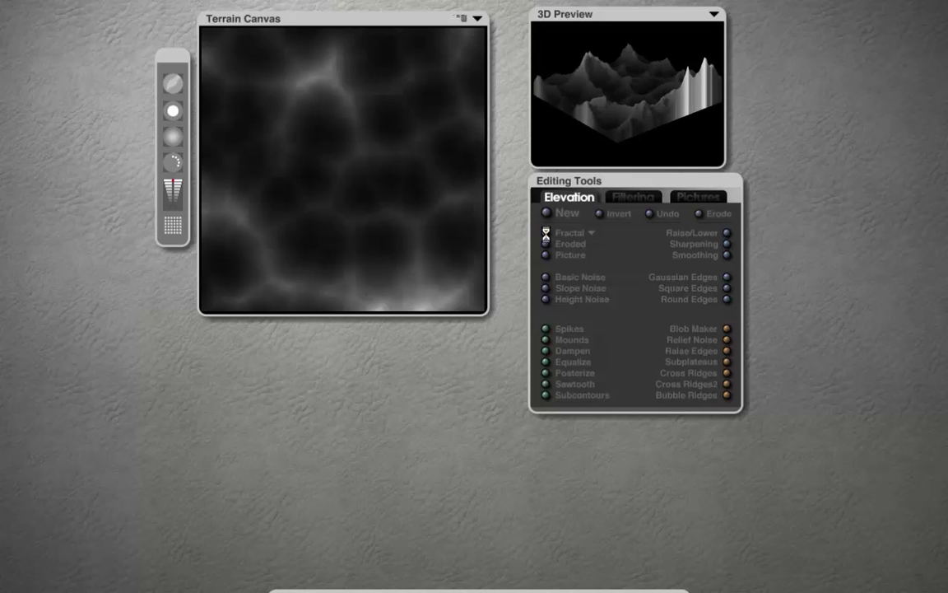
pyautogui.click(545, 233)
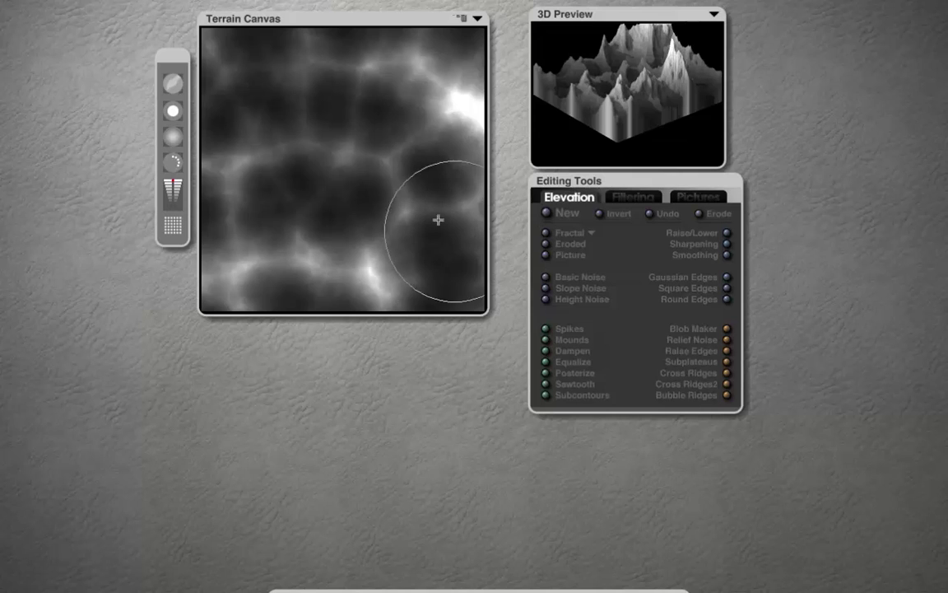
pyautogui.click(590, 235)
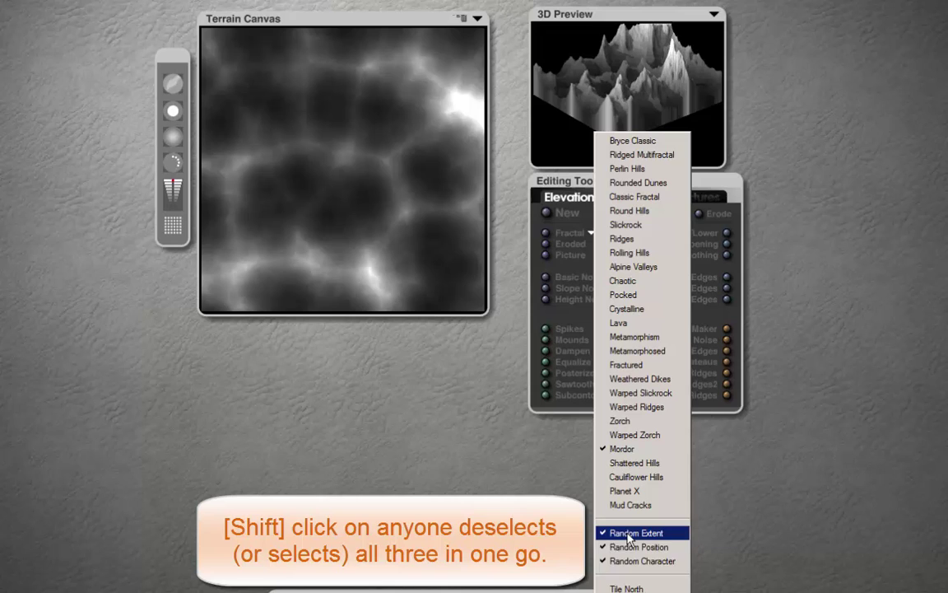
# Step: Turn off Random Extent, Random Position and Random Character for the fractal
pyautogui.keyDown('shift'); pyautogui.click(627, 560); pyautogui.keyUp('shift')
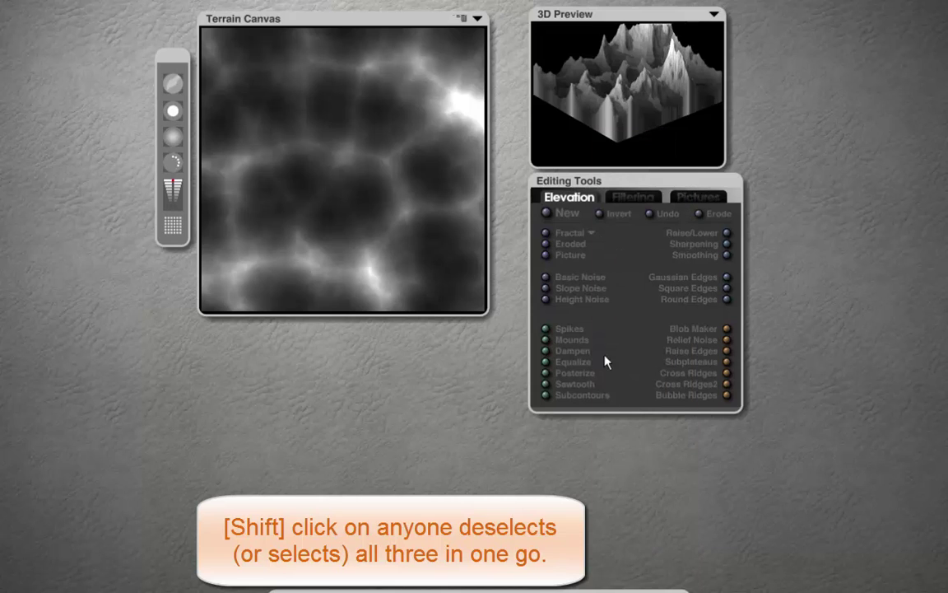
pyautogui.click(591, 236)
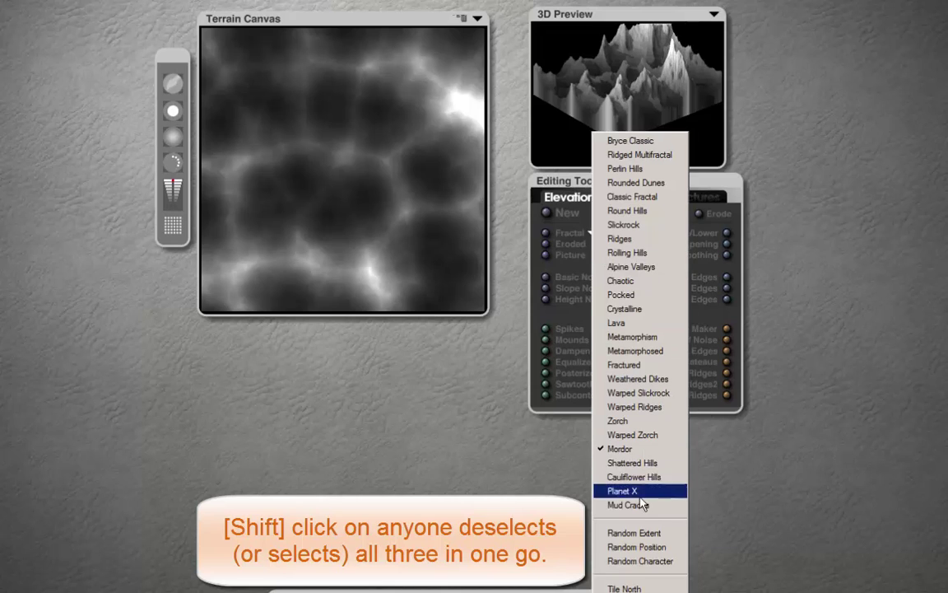
pyautogui.click(529, 509)
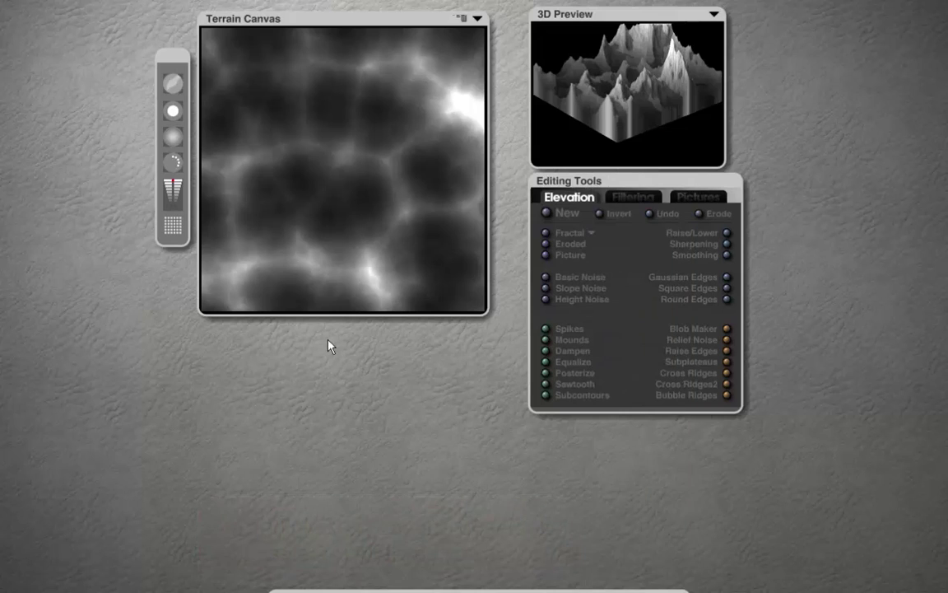
# Step: Set the terrain resolution to 4096 planetary and regenerate the fractal
pyautogui.click(174, 228)
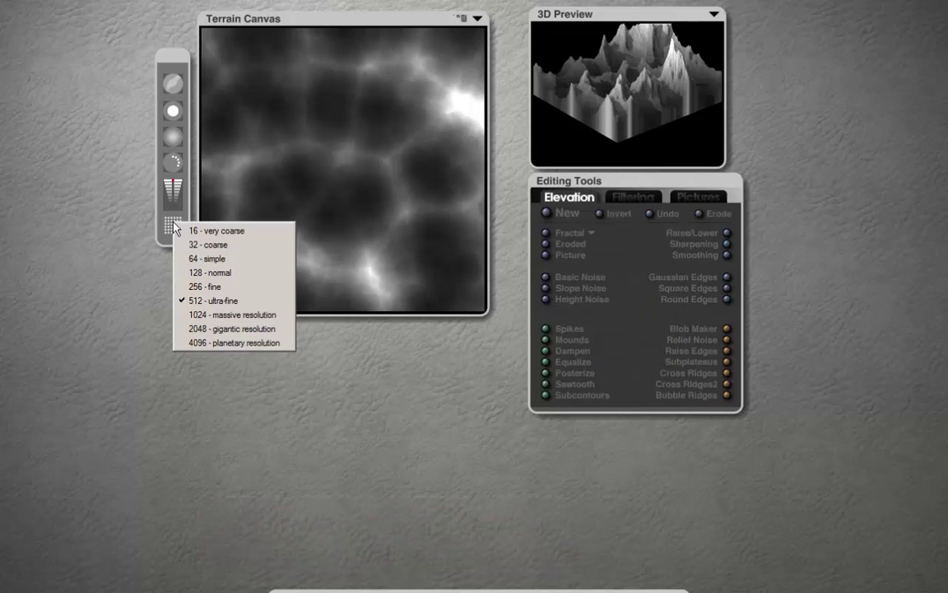
pyautogui.click(191, 344)
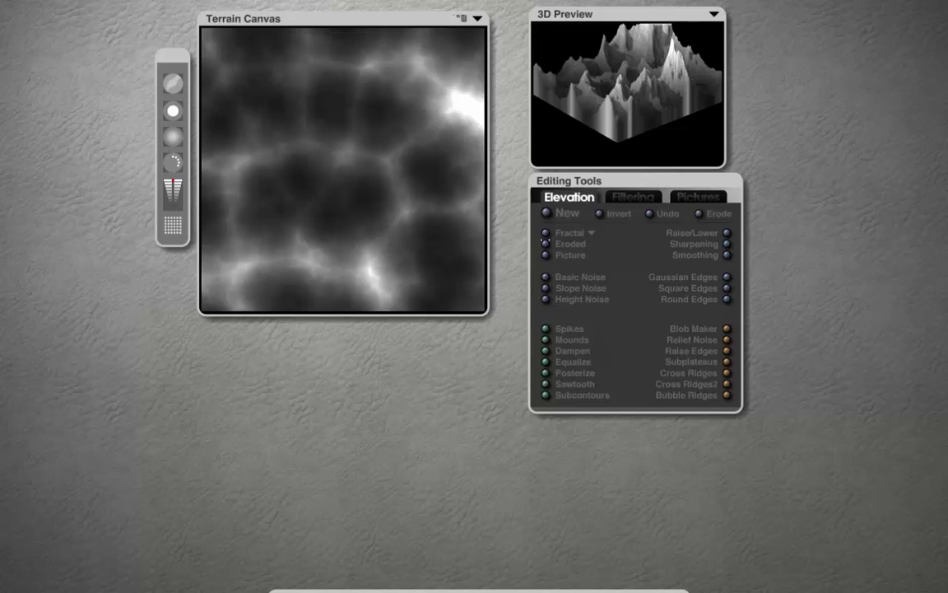
pyautogui.click(545, 232)
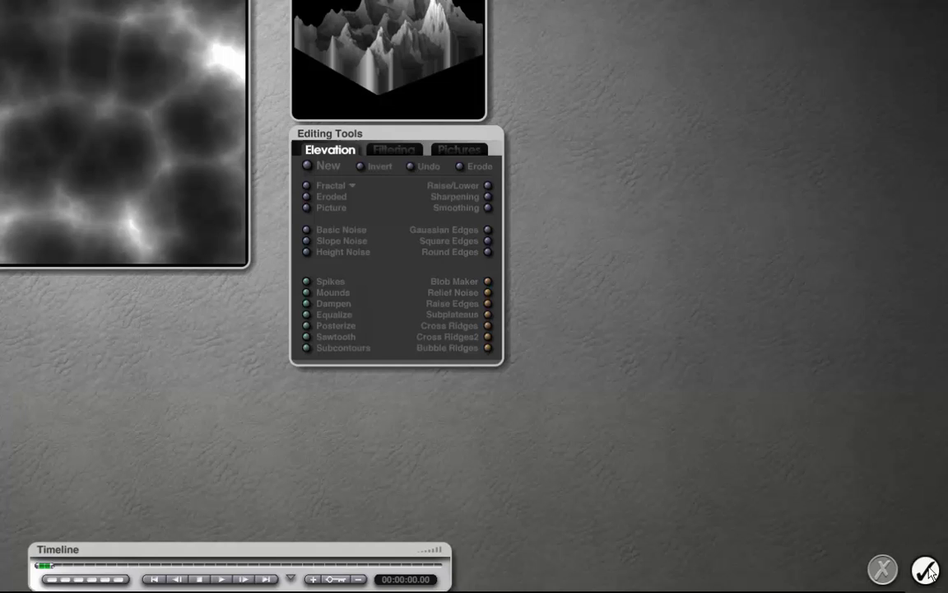
# Step: Apply the terrain and rename it Mordor_4096
pyautogui.click(926, 570)
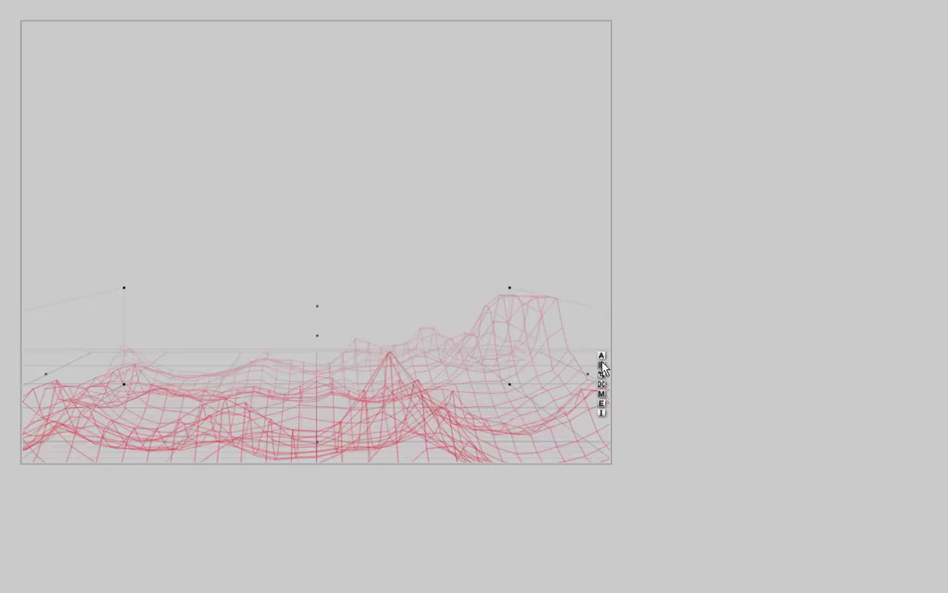
pyautogui.click(602, 367)
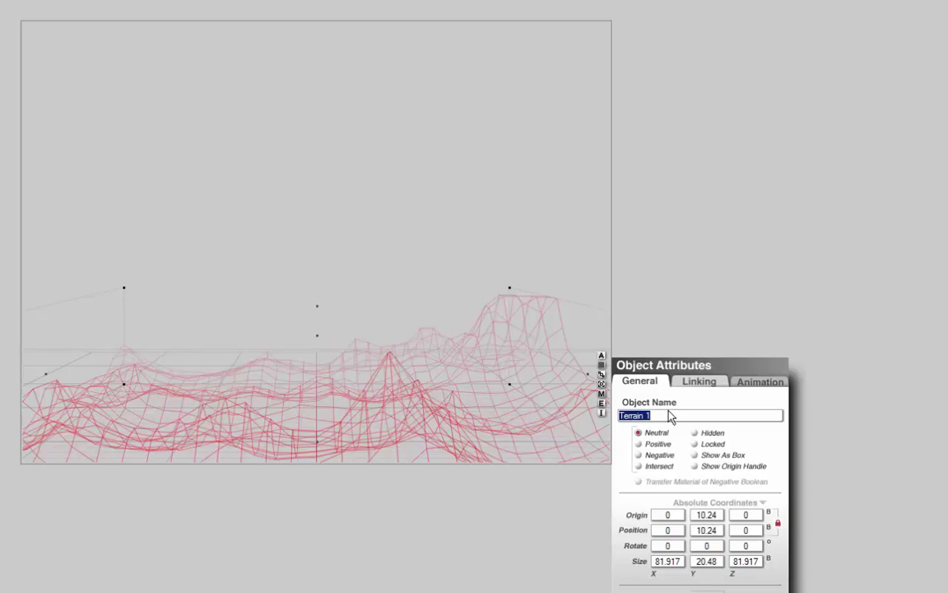
pyautogui.press('BackSpace')
pyautogui.write('Mordor_4096')
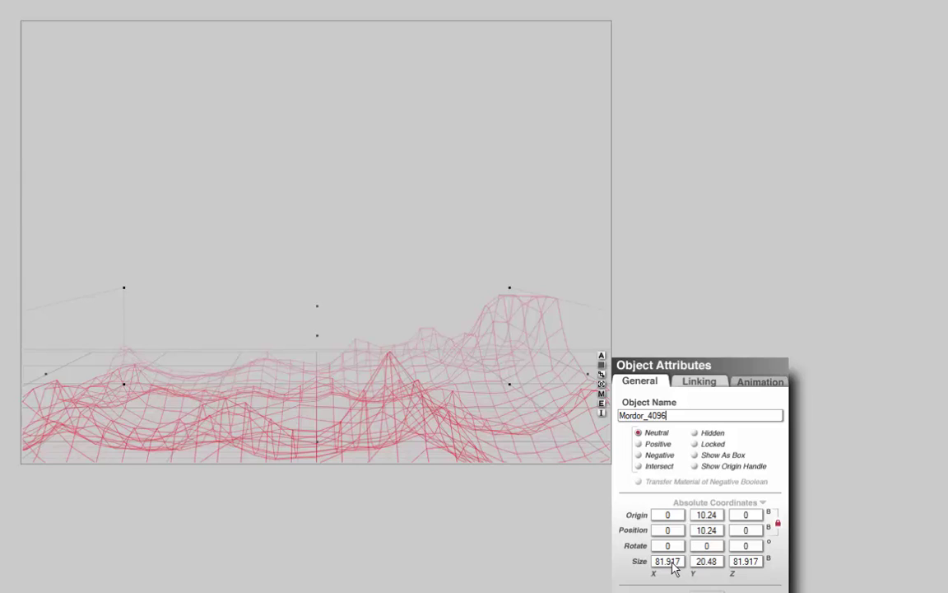
# Step: Set the terrain's X and Z size to 81.92
pyautogui.click(671, 564)
pyautogui.write('81.92')
pyautogui.click(754, 563)
pyautogui.write('81.92')
pyautogui.press('Return')
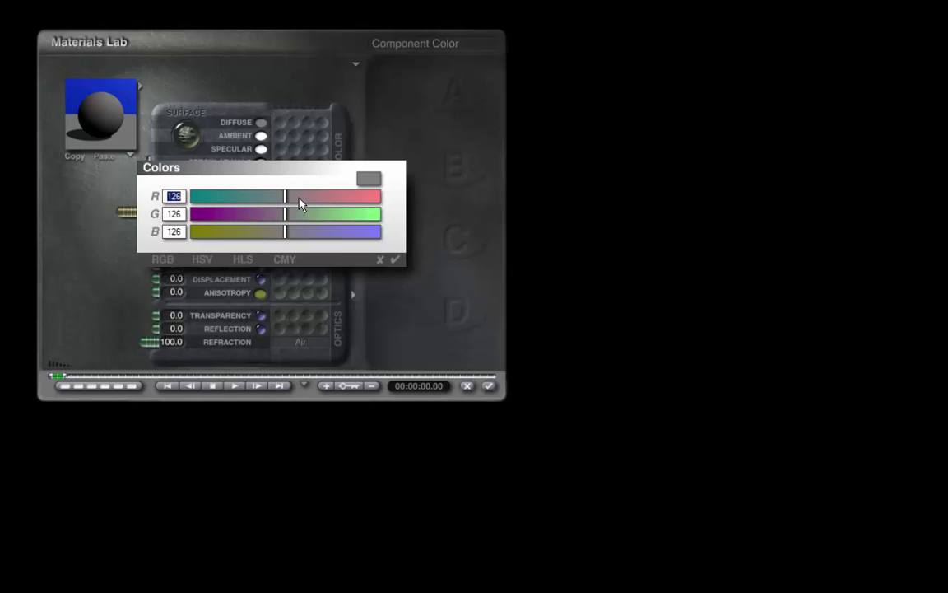
# Step: Set Mordor_4096's diffuse colour to RGB 255, 0, 0 and apply the material
pyautogui.moveTo(287, 196); pyautogui.dragTo(394, 205)
pyautogui.moveTo(324, 216); pyautogui.dragTo(164, 239)
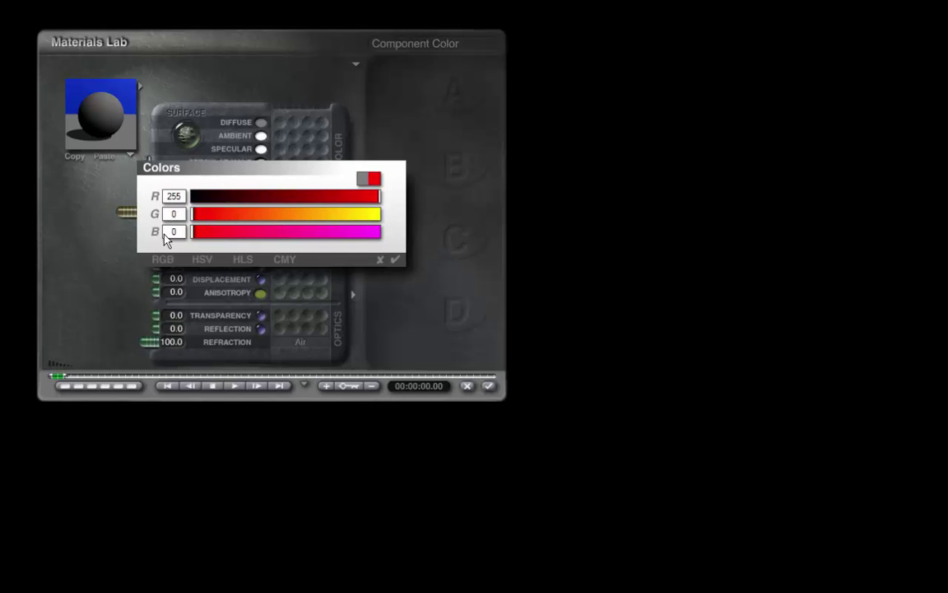
pyautogui.click(393, 260)
pyautogui.click(490, 387)
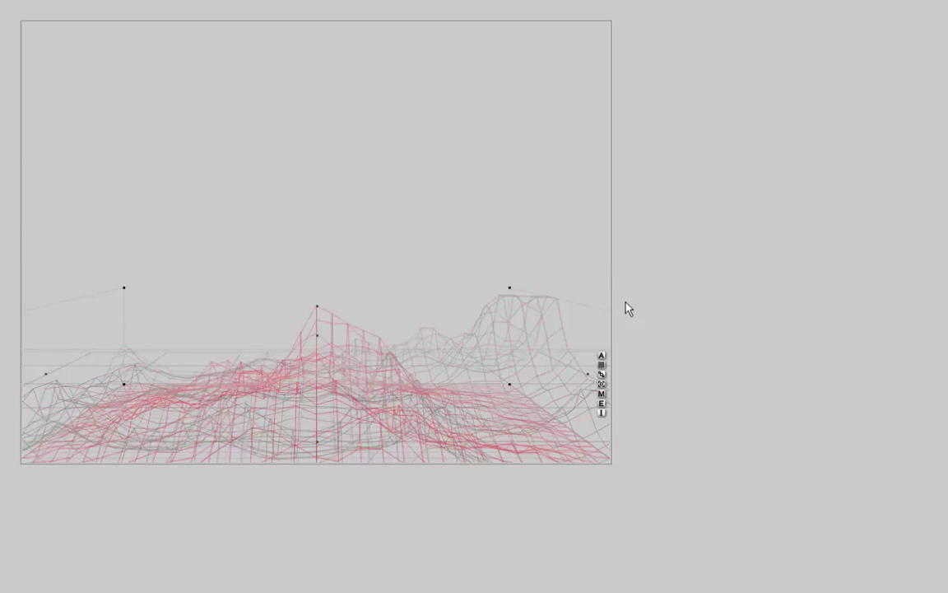
# Step: Clear the terrain and generate a new fractal at 2048 gigantic resolution
pyautogui.click(602, 395)
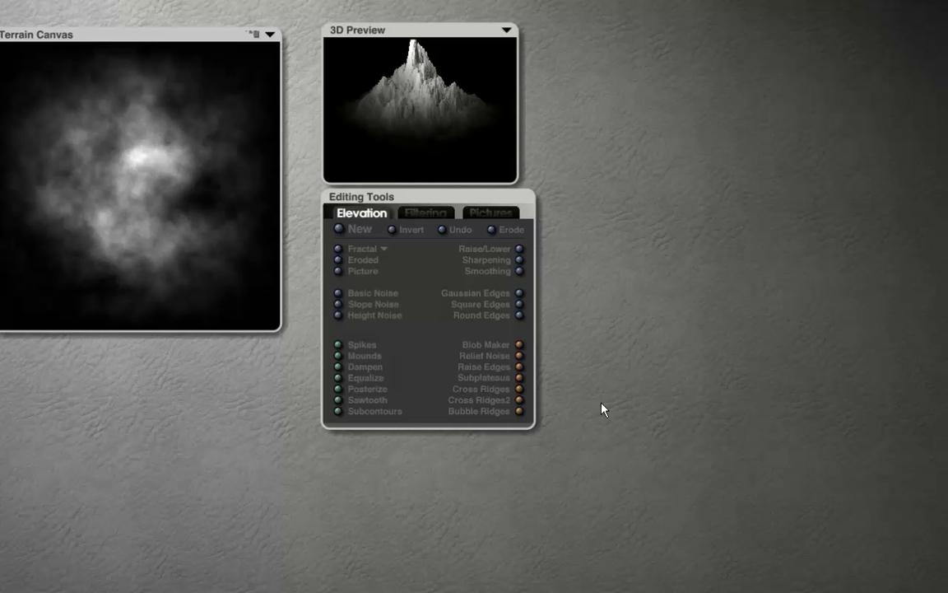
pyautogui.click(359, 230)
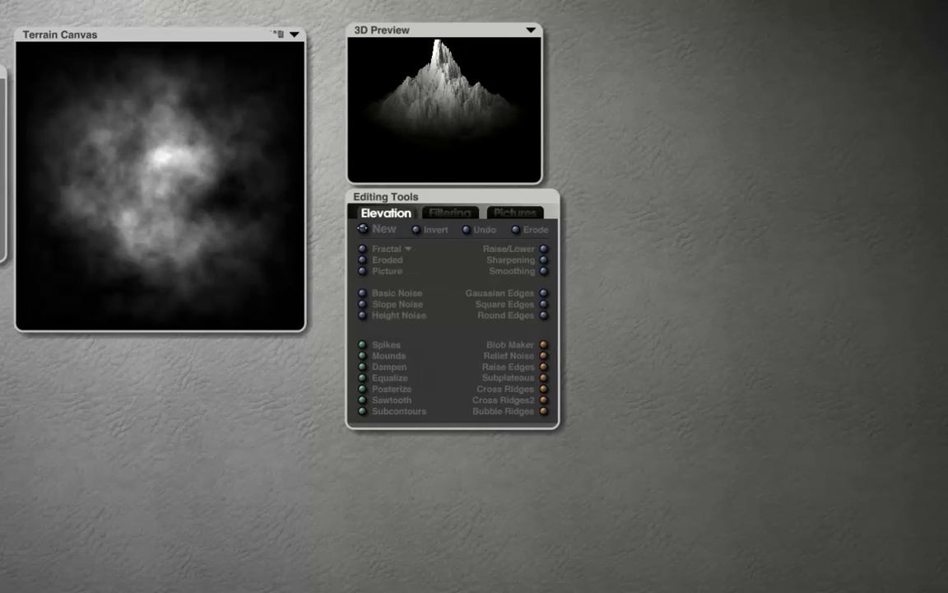
pyautogui.click(45, 244)
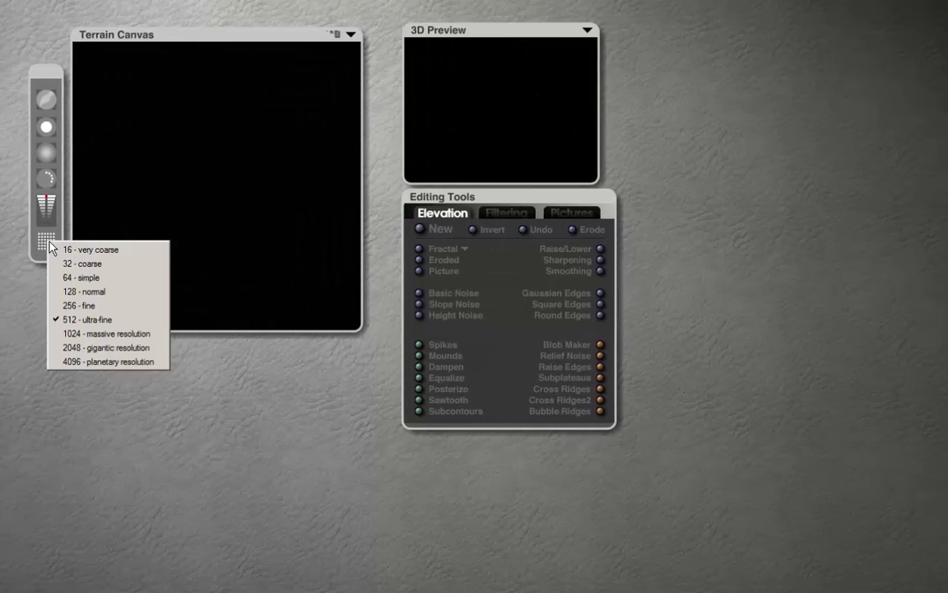
pyautogui.click(87, 349)
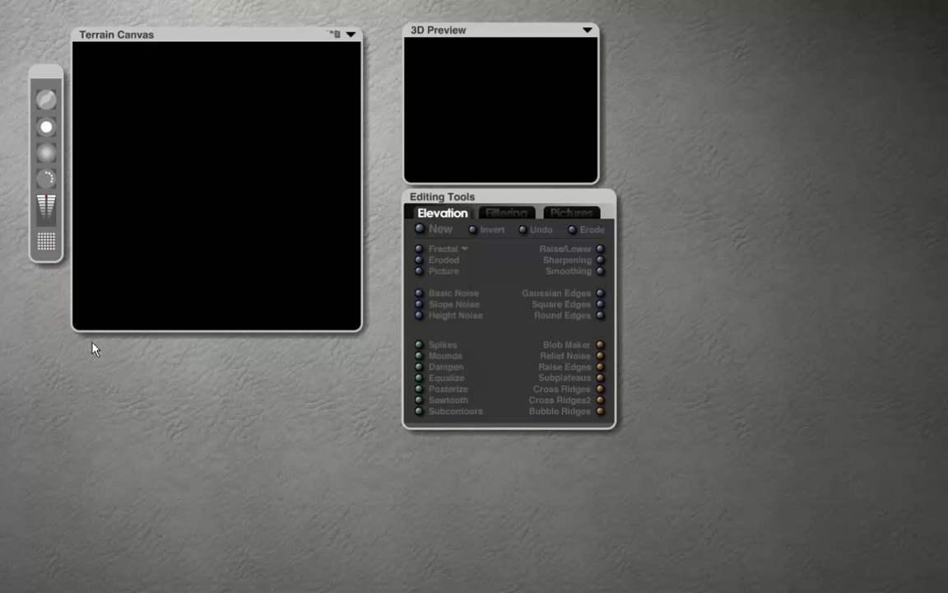
pyautogui.click(418, 249)
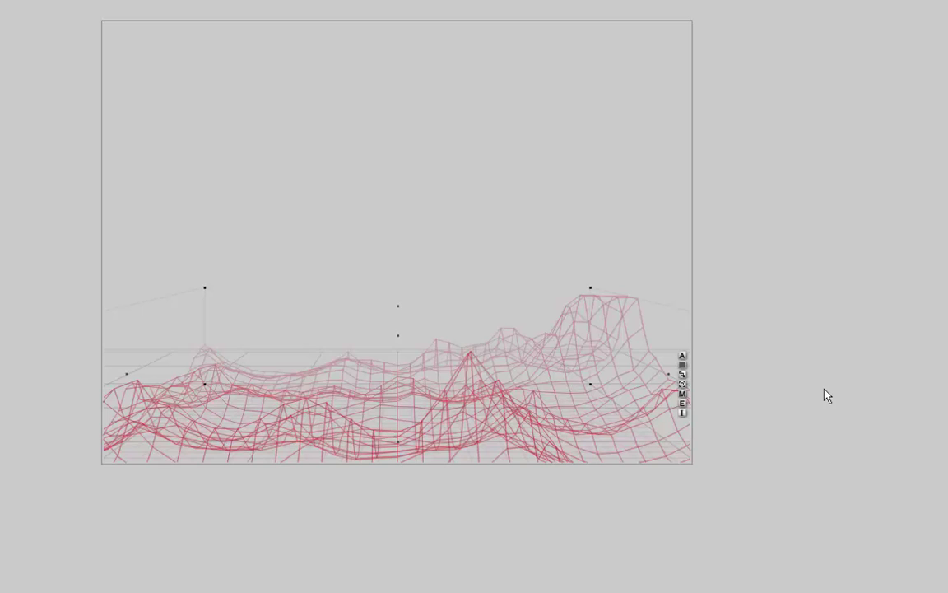
# Step: Rename the terrain Mordor_2048 and set its X and Z size to 81.92
pyautogui.click(681, 356)
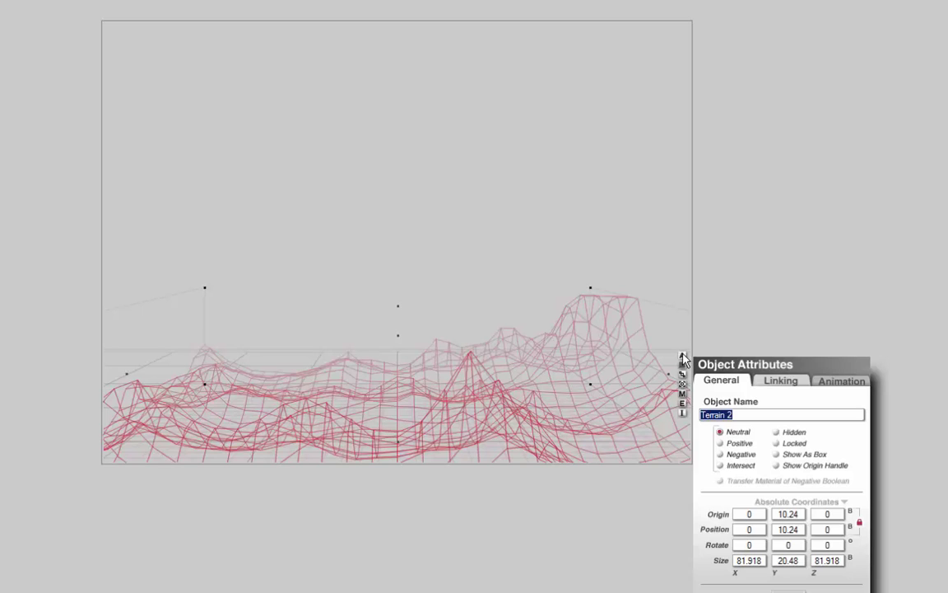
pyautogui.write('Mordor_2048')
pyautogui.moveTo(753, 560); pyautogui.dragTo(864, 528)
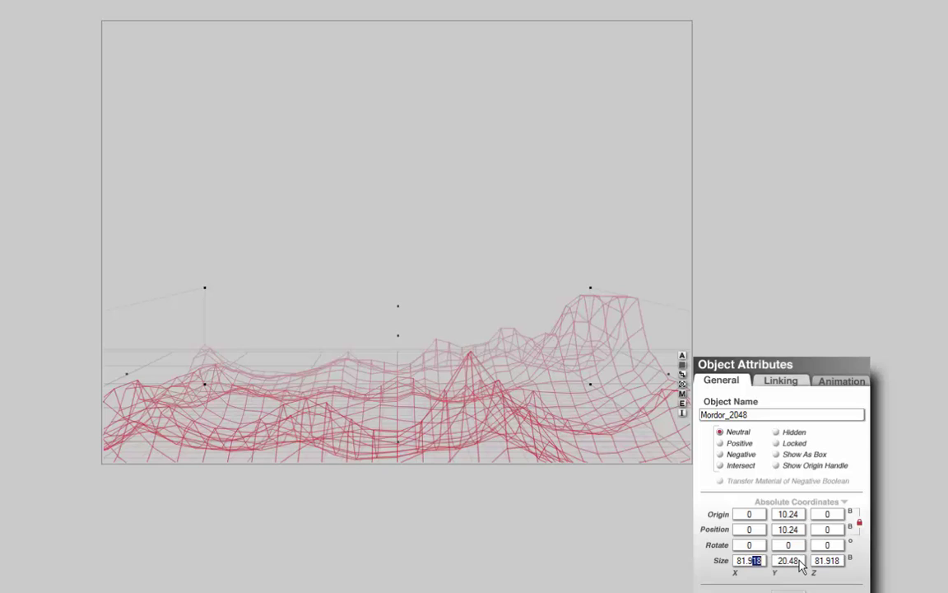
pyautogui.write('2')
pyautogui.moveTo(831, 561); pyautogui.dragTo(841, 560)
pyautogui.write('2')
pyautogui.press('Return')
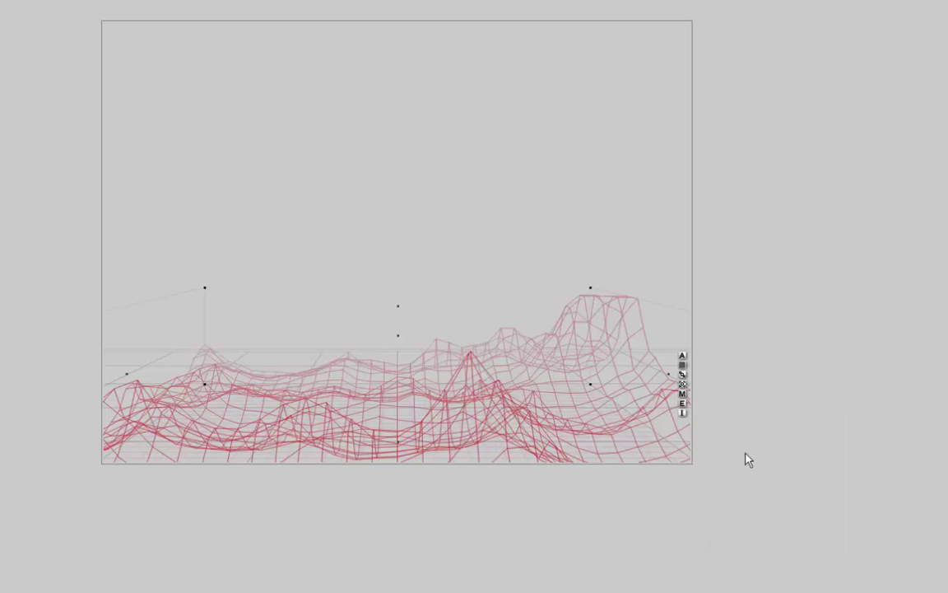
# Step: Set the terrain's diffuse colour to pure blue, RGB 0, 0, 255
pyautogui.click(683, 393)
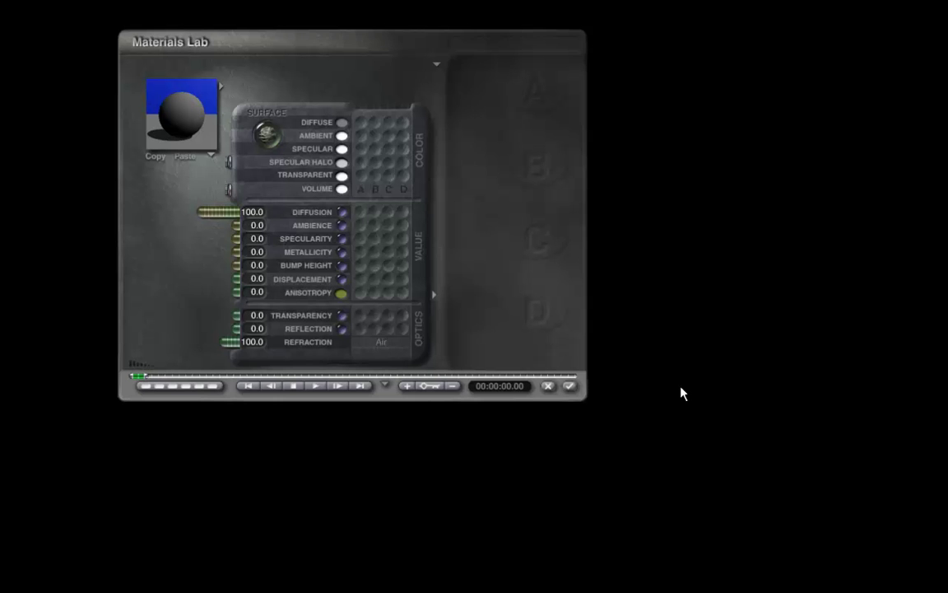
pyautogui.click(340, 126)
pyautogui.moveTo(387, 234); pyautogui.dragTo(470, 244)
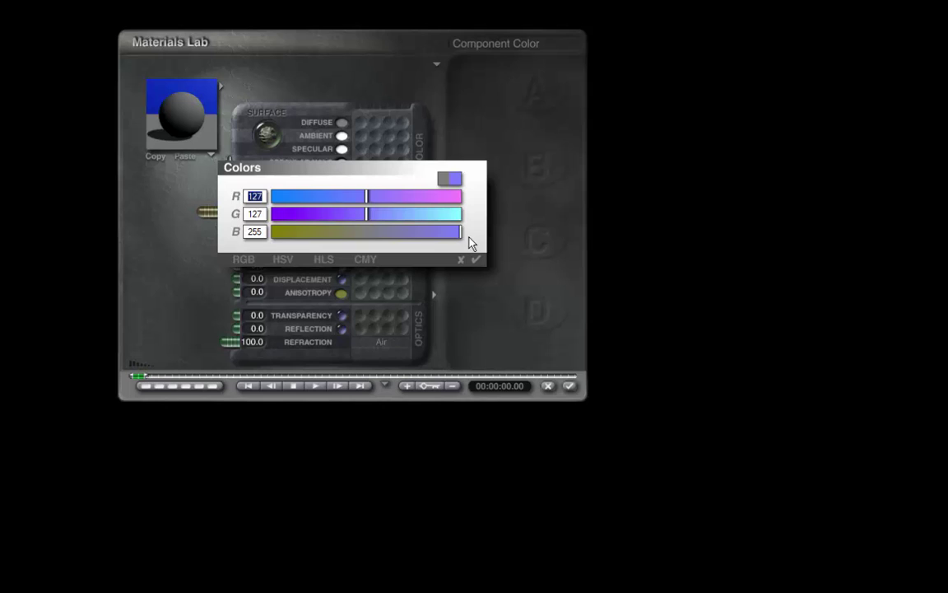
pyautogui.moveTo(318, 219); pyautogui.dragTo(214, 179)
pyautogui.moveTo(366, 196); pyautogui.dragTo(236, 179)
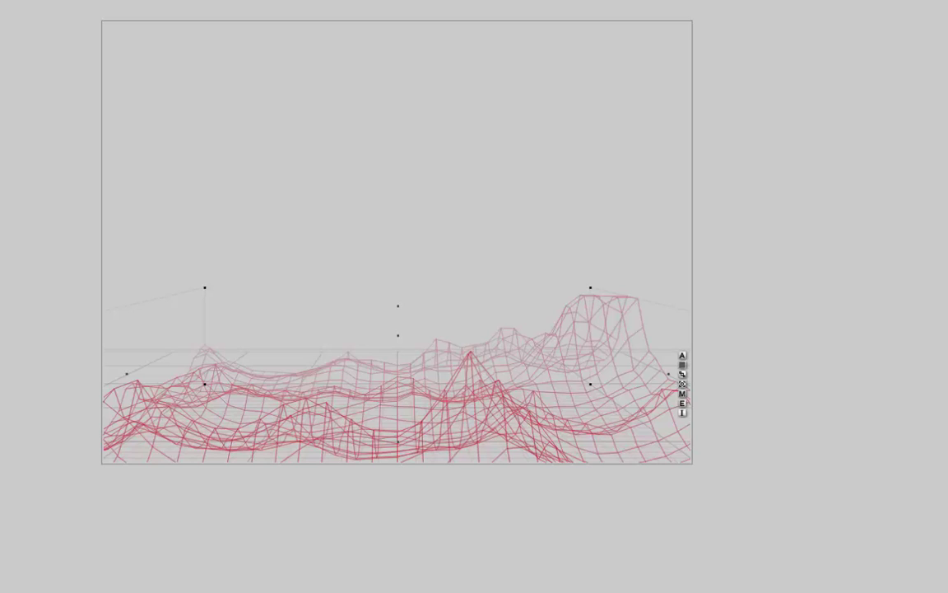
# Step: Clear the terrain and generate a new fractal at 1024 massive resolution
pyautogui.click(683, 404)
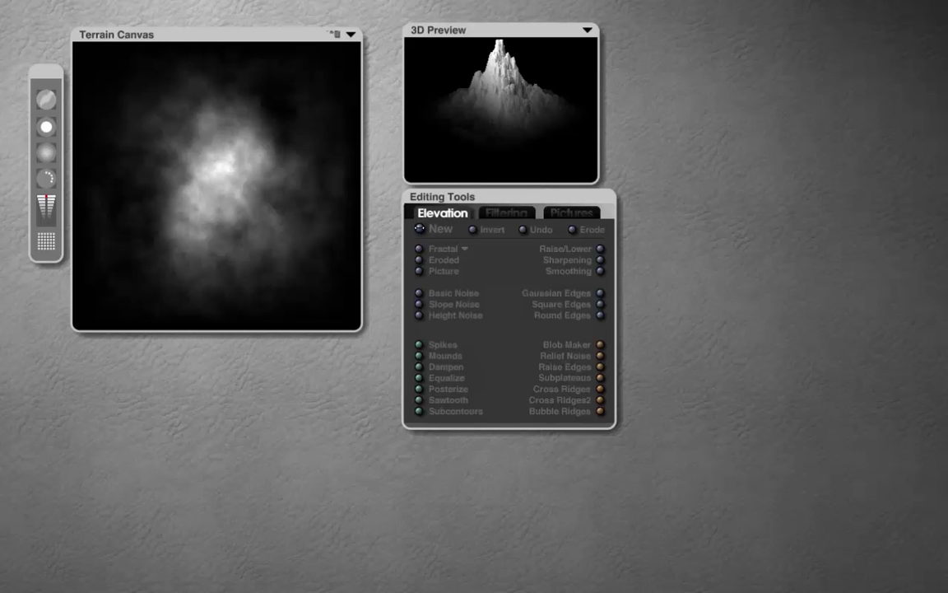
pyautogui.click(421, 229)
pyautogui.click(46, 240)
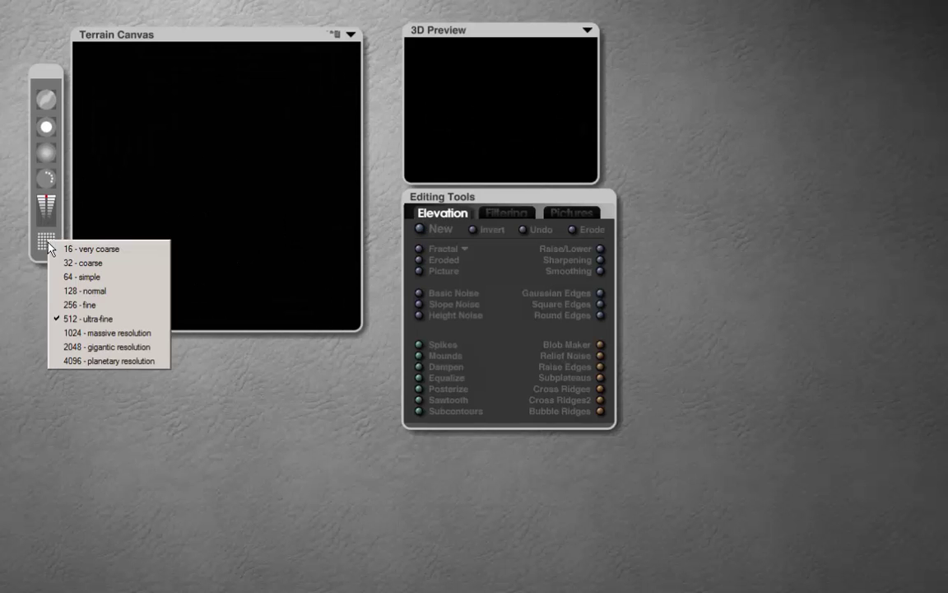
pyautogui.click(73, 333)
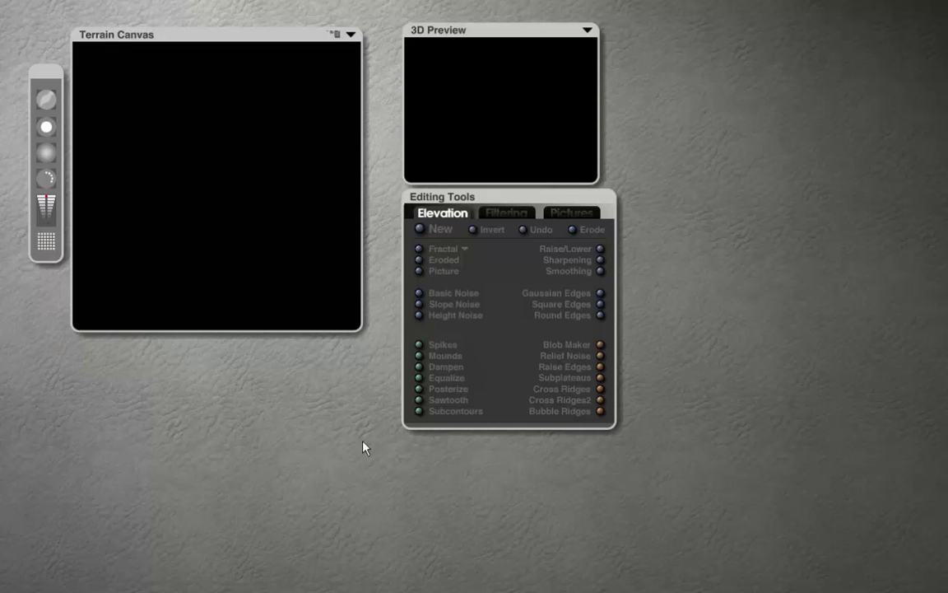
pyautogui.click(419, 249)
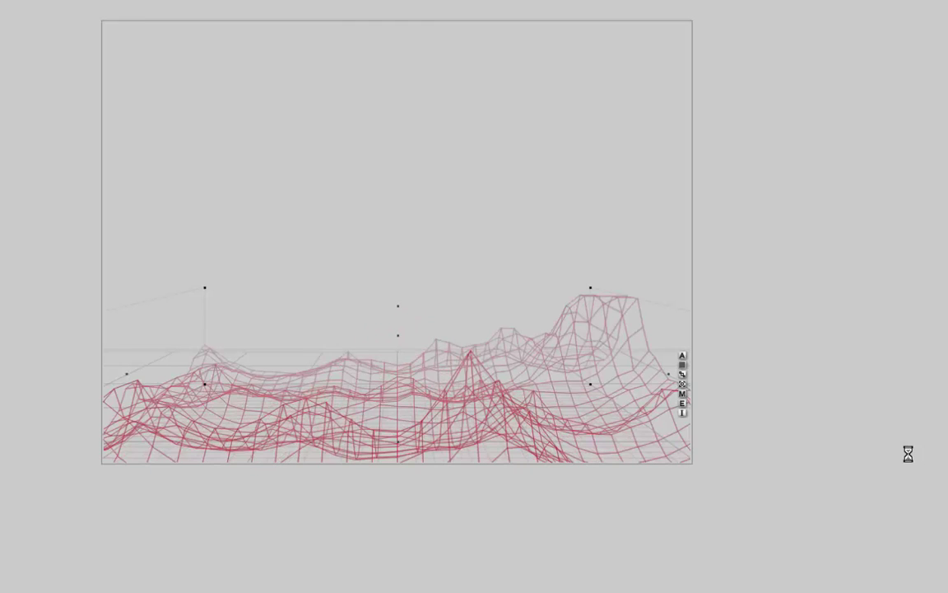
# Step: Accept the terrain, rename it Mordor_1024, and set X and Z size to 81.92
pyautogui.hotkey('ctrl', 'alt', 'e')
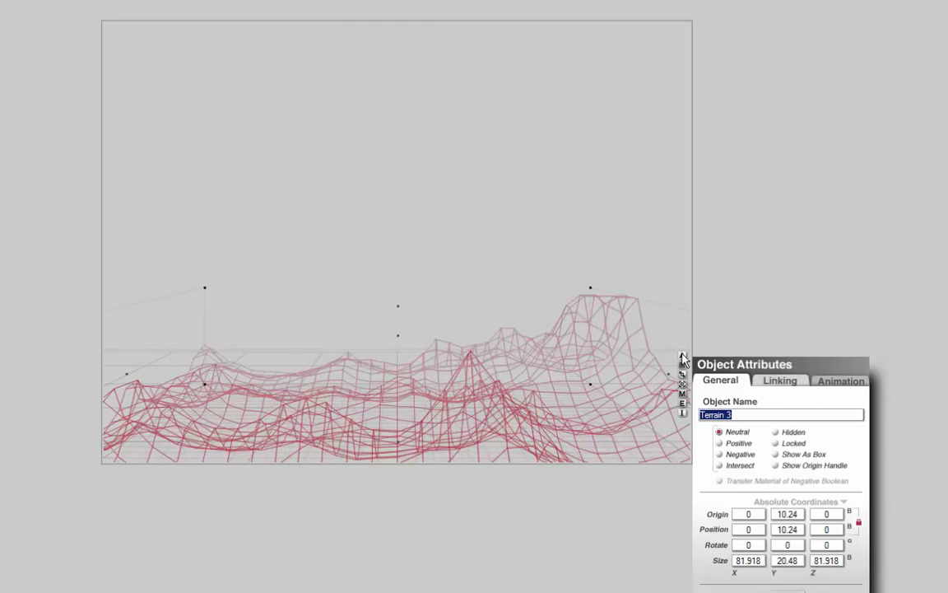
pyautogui.write('Mordor_1024')
pyautogui.moveTo(751, 560); pyautogui.dragTo(776, 567)
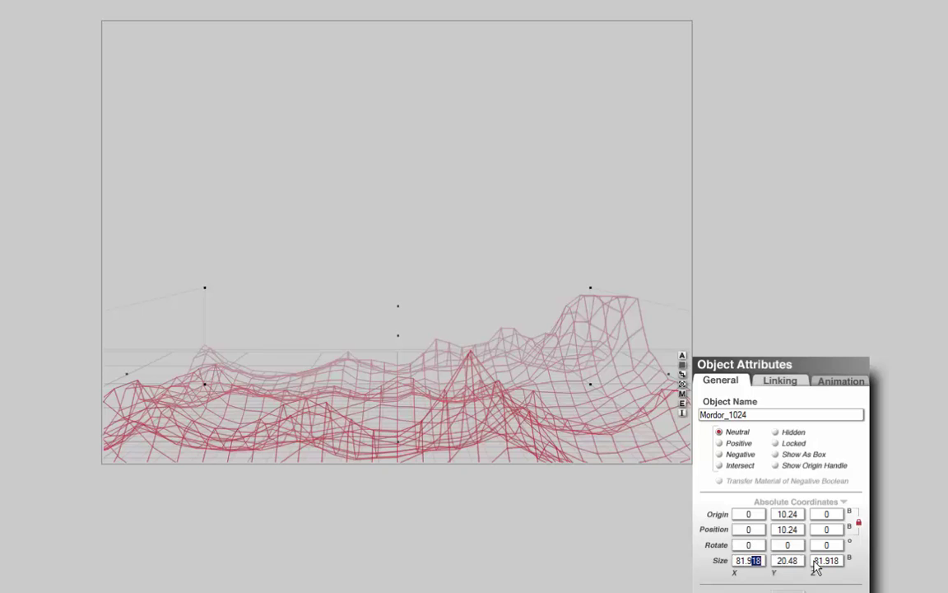
pyautogui.write('2')
pyautogui.press('Tab')
pyautogui.press('Tab')
pyautogui.write('81.92')
pyautogui.press('Return')
# Step: Set the terrain's diffuse colour to pure green, RGB 0, 255, 0, and apply it
pyautogui.click(681, 393)
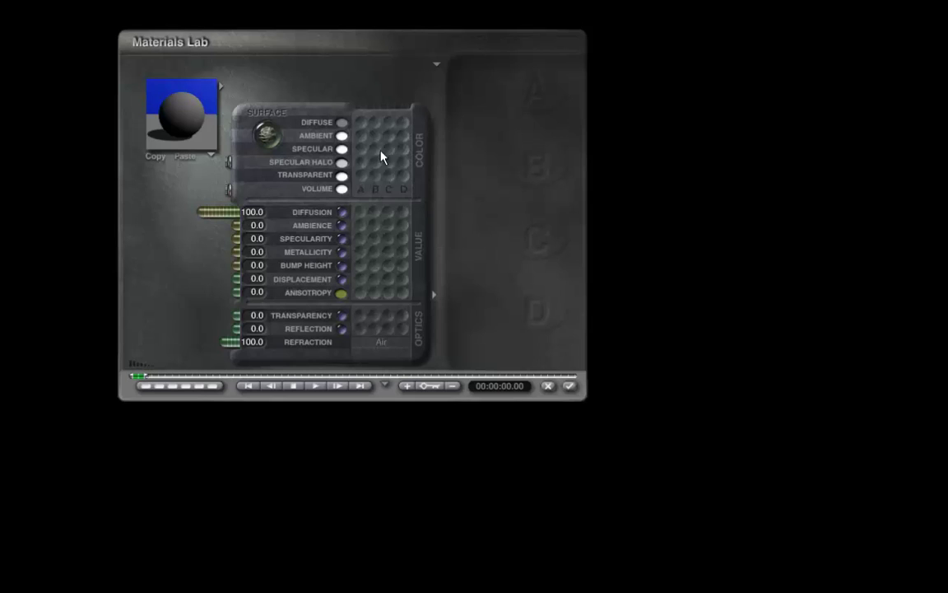
pyautogui.click(342, 124)
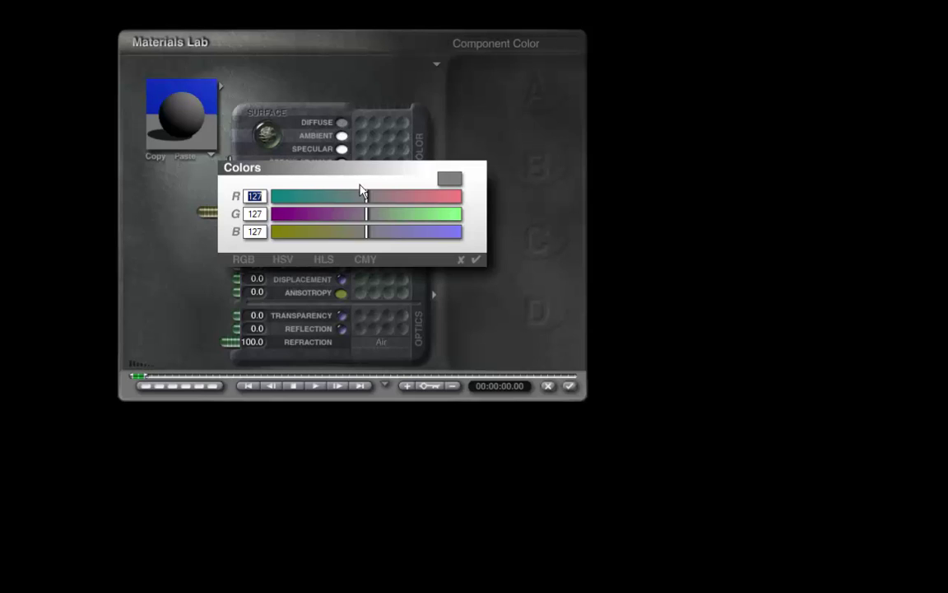
pyautogui.moveTo(385, 213); pyautogui.dragTo(479, 226)
pyautogui.moveTo(425, 199); pyautogui.dragTo(268, 198)
pyautogui.moveTo(292, 233); pyautogui.dragTo(250, 233)
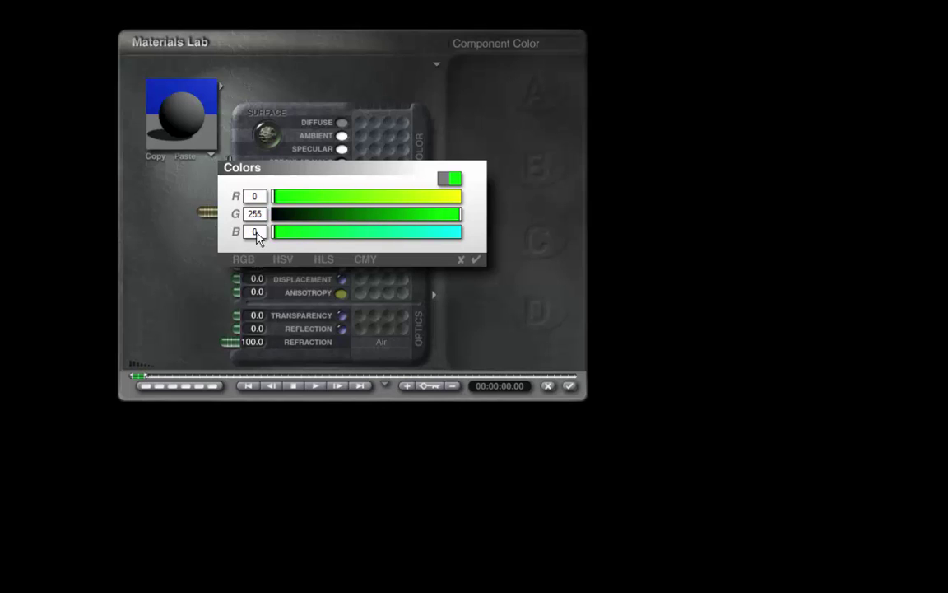
pyautogui.click(475, 261)
pyautogui.click(569, 385)
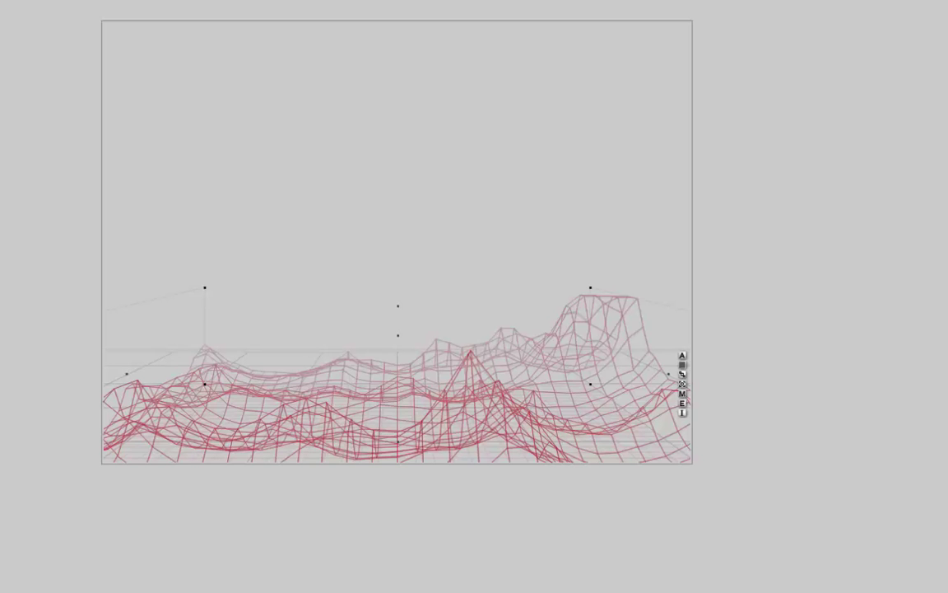
# Step: Change Mordor_1024's Y origin from 10.24 to 10.20 and re-render to compare the terrains
pyautogui.hotkey('ctrl', 'r')
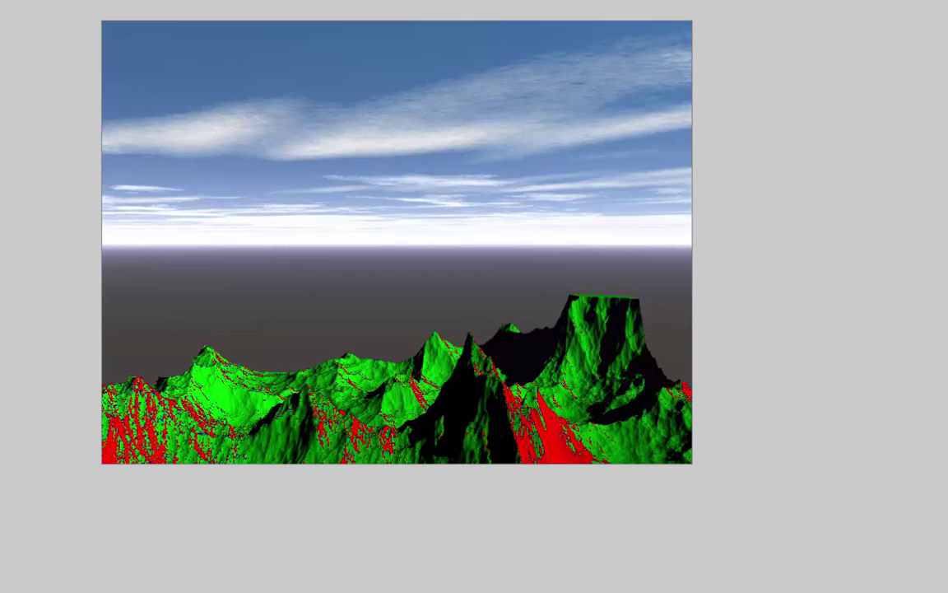
pyautogui.click(447, 340)
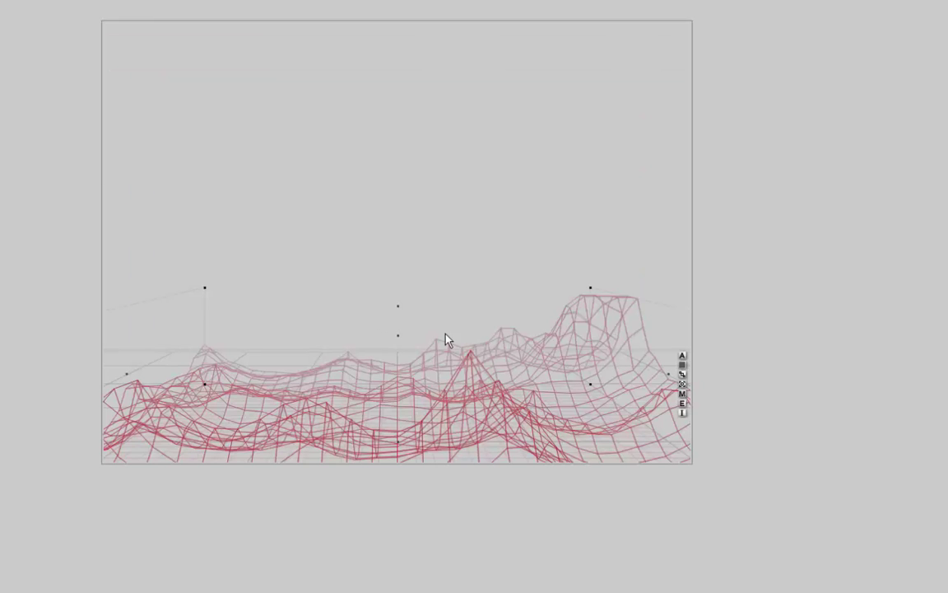
pyautogui.click(683, 356)
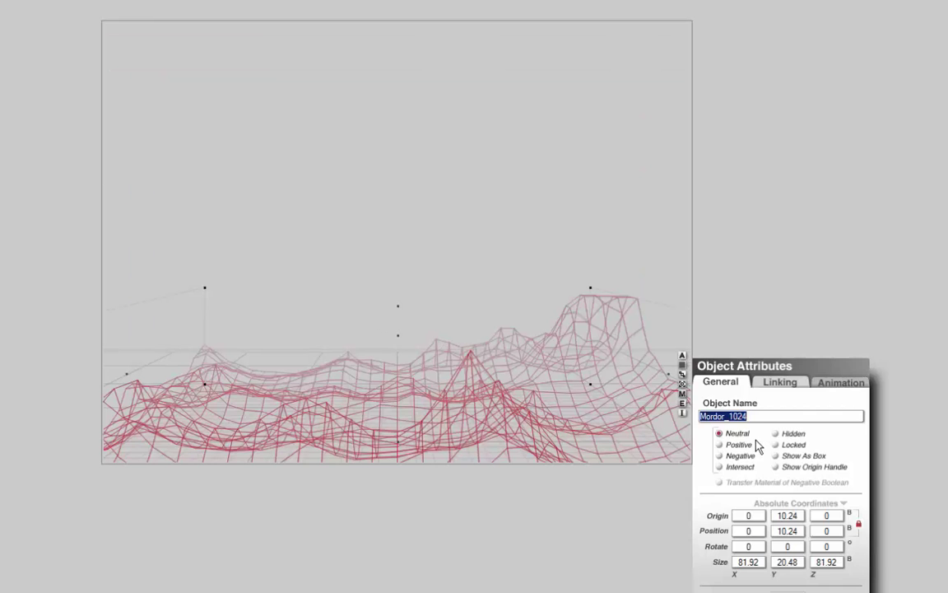
pyautogui.click(793, 516)
pyautogui.press('BackSpace')
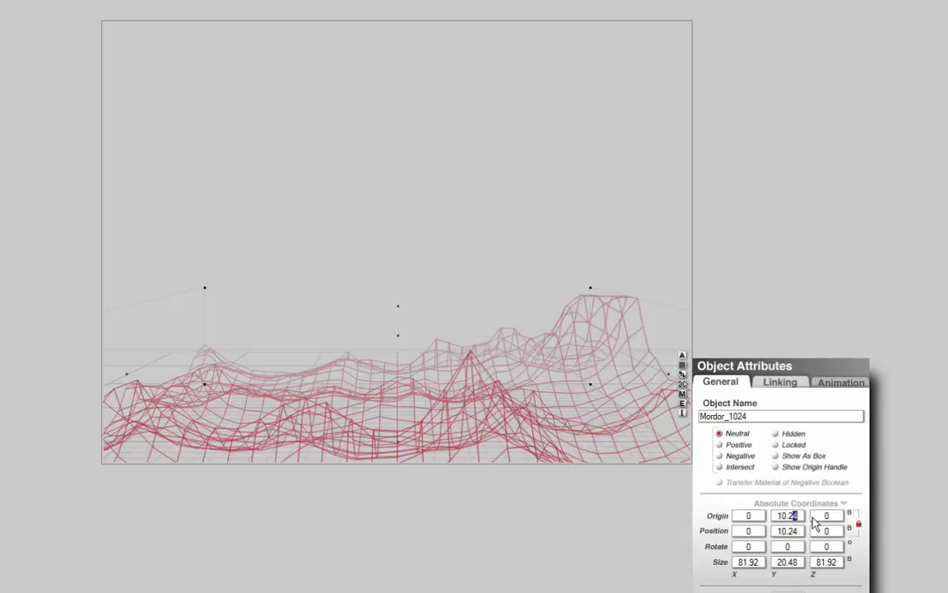
pyautogui.write('0')
pyautogui.press('Return')
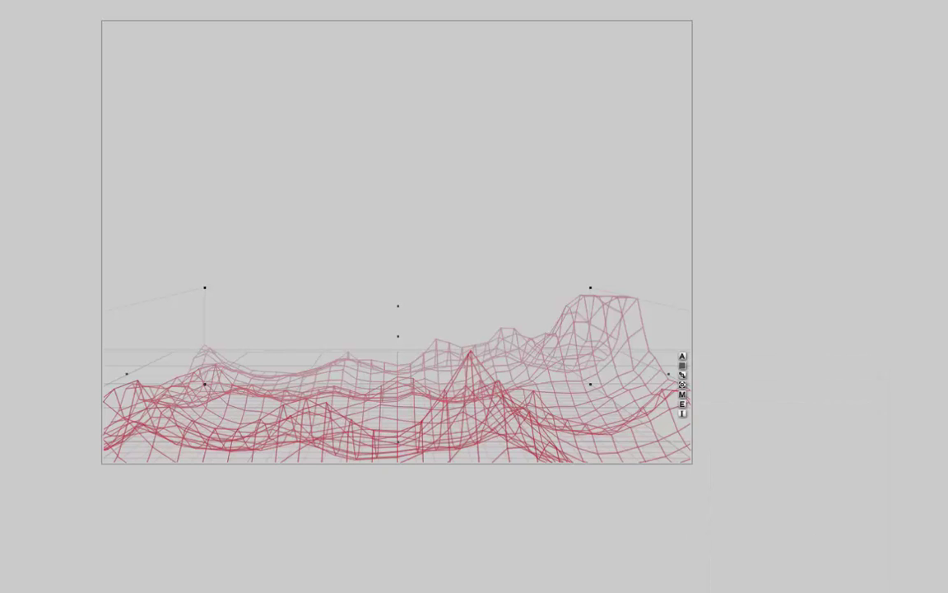
pyautogui.hotkey('ctrl', 'r')
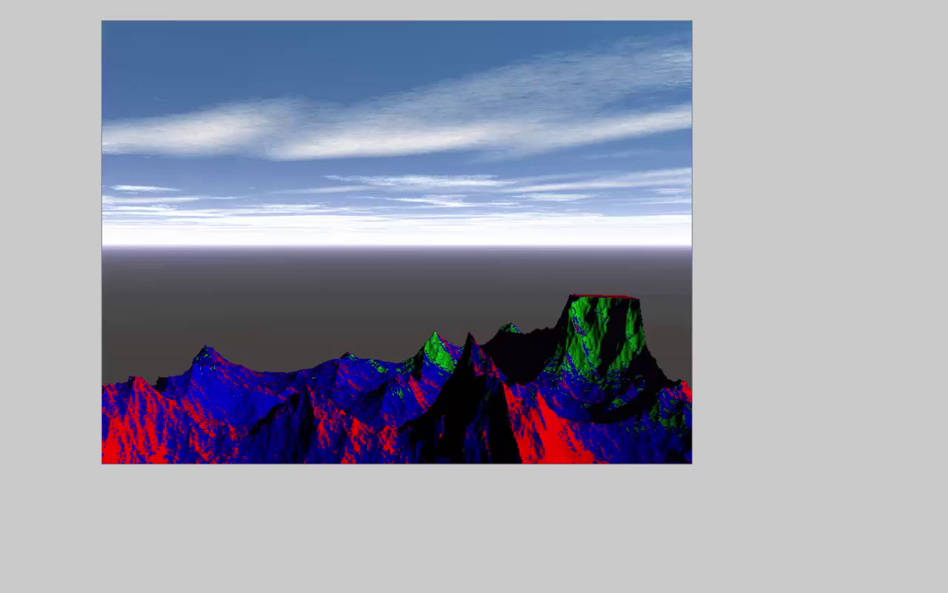
# Step: Select all three Mordor terrains together
pyautogui.click(781, 485)
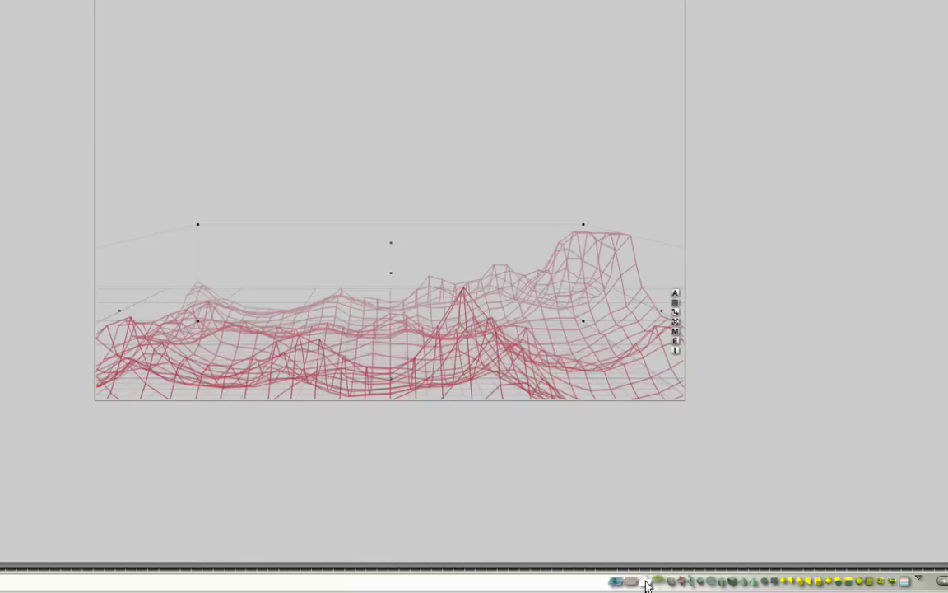
pyautogui.click(647, 583)
pyautogui.click(658, 528)
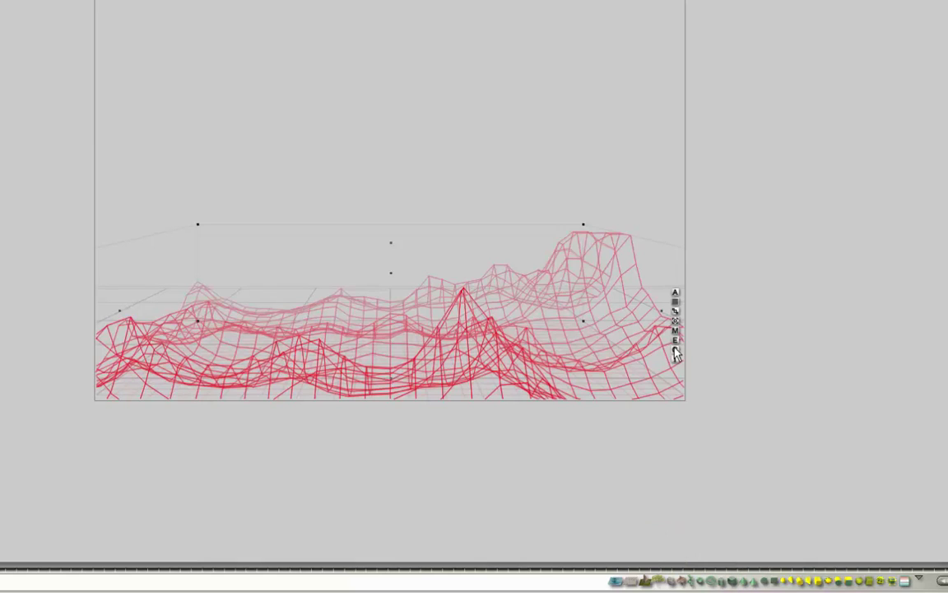
# Step: Set the terrain group's size to 3500 × 800 × 3500 and its Y origin to 400
pyautogui.click(675, 294)
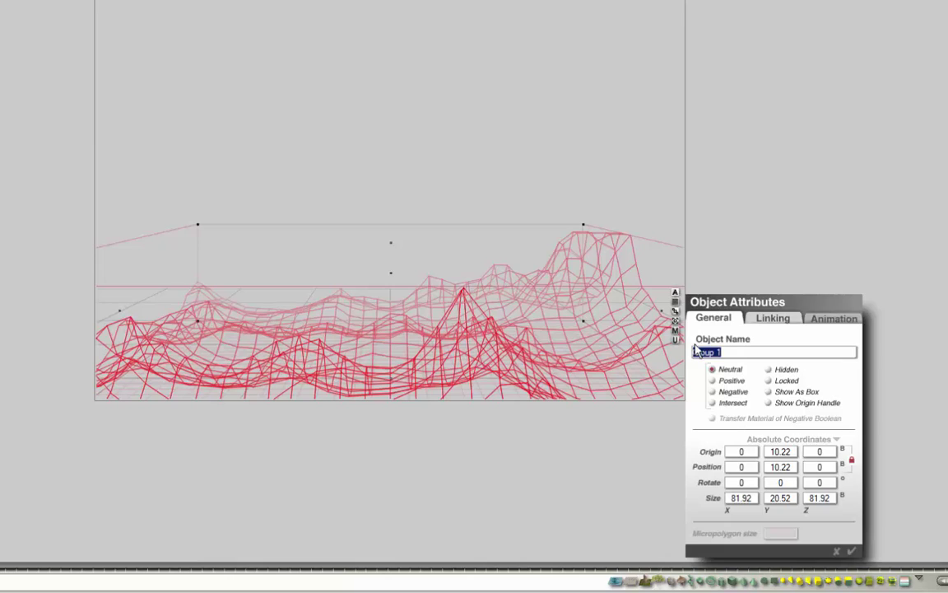
pyautogui.click(729, 498)
pyautogui.write('3500')
pyautogui.click(811, 498)
pyautogui.doubleClick(811, 498)
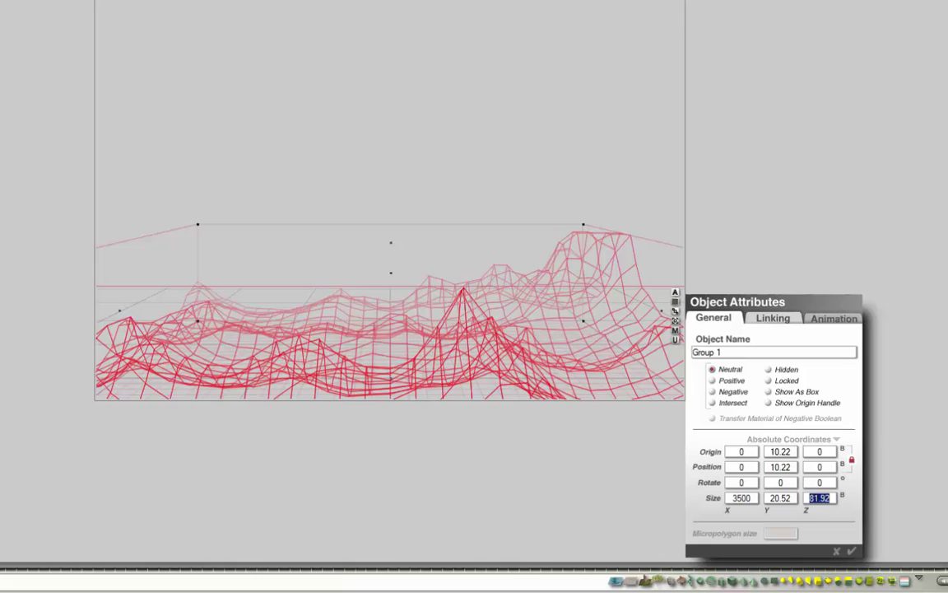
pyautogui.write('3500')
pyautogui.doubleClick(772, 498)
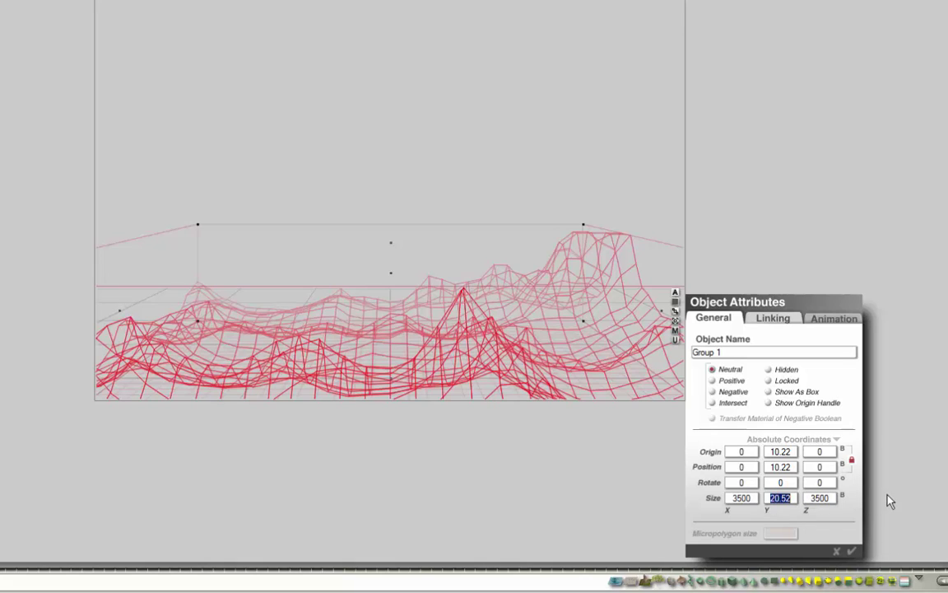
pyautogui.write('800')
pyautogui.doubleClick(779, 453)
pyautogui.write('400')
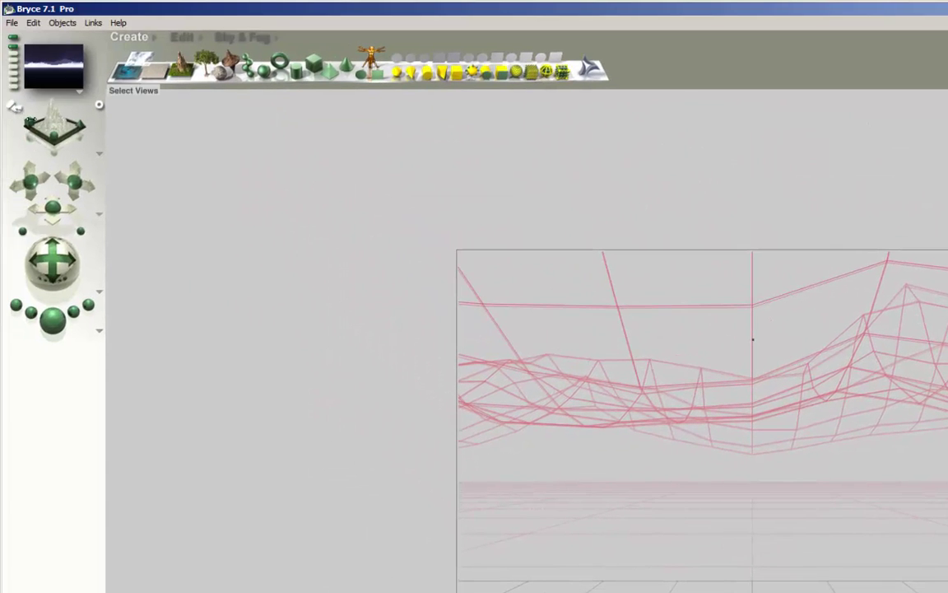
# Step: Give the current camera a 120° field of view and reframe the terrains with the trackball
pyautogui.click(14, 111)
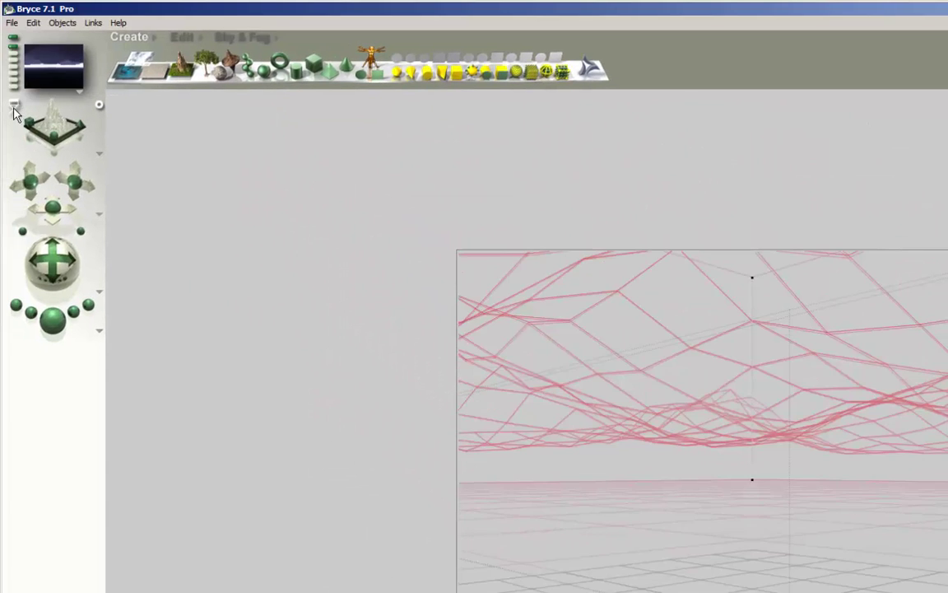
pyautogui.click(14, 110)
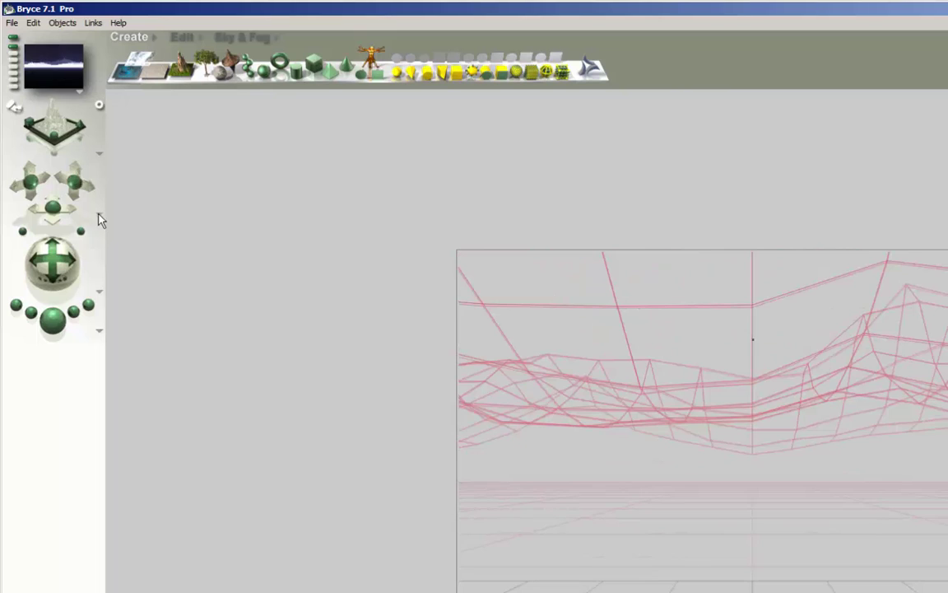
pyautogui.click(98, 214)
pyautogui.click(148, 320)
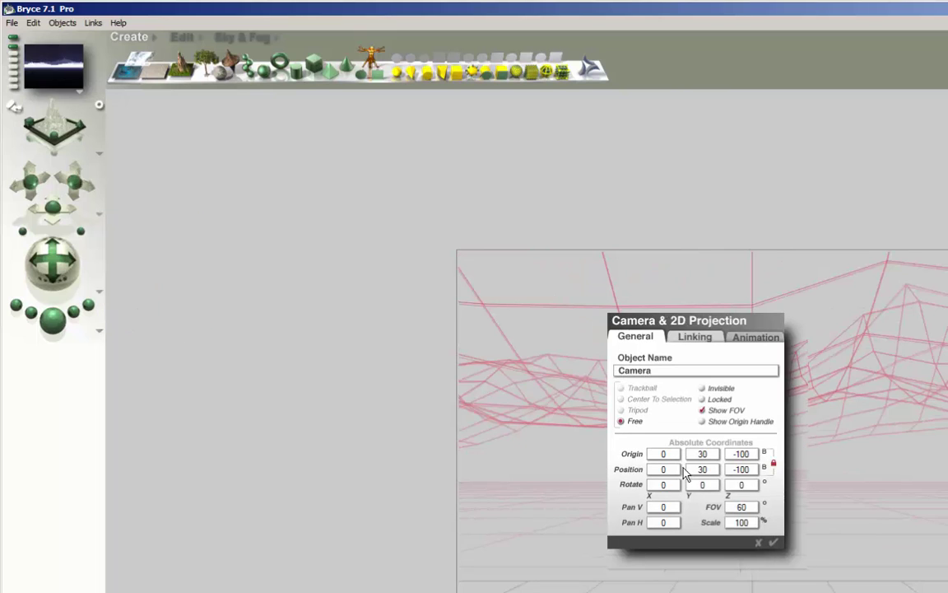
pyautogui.doubleClick(739, 507)
pyautogui.write('120')
pyautogui.press('Return')
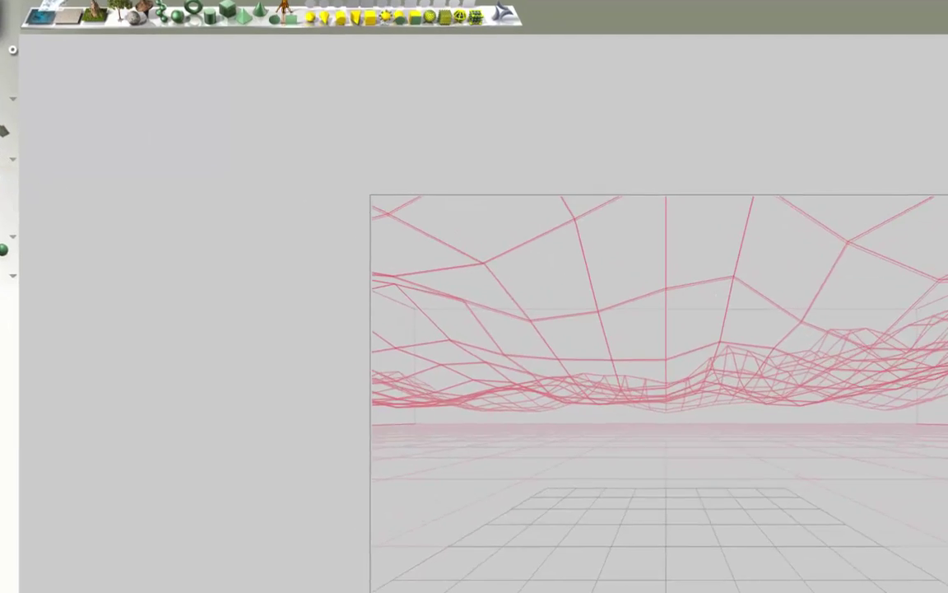
pyautogui.moveTo(81, 202); pyautogui.dragTo(82, 234)
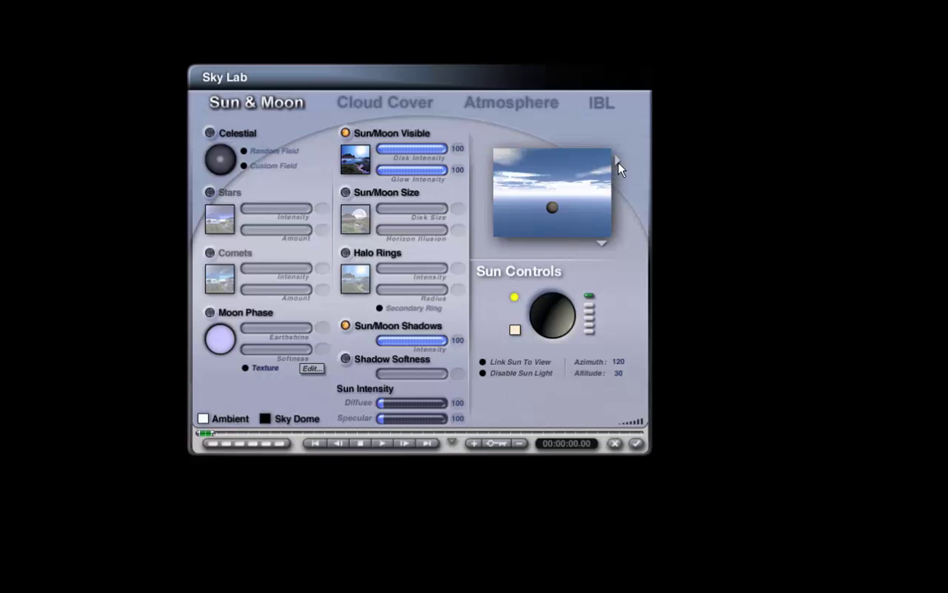
# Step: Apply the Installed > Daytime 'Lazy Afternoon' sky preset
pyautogui.click(618, 162)
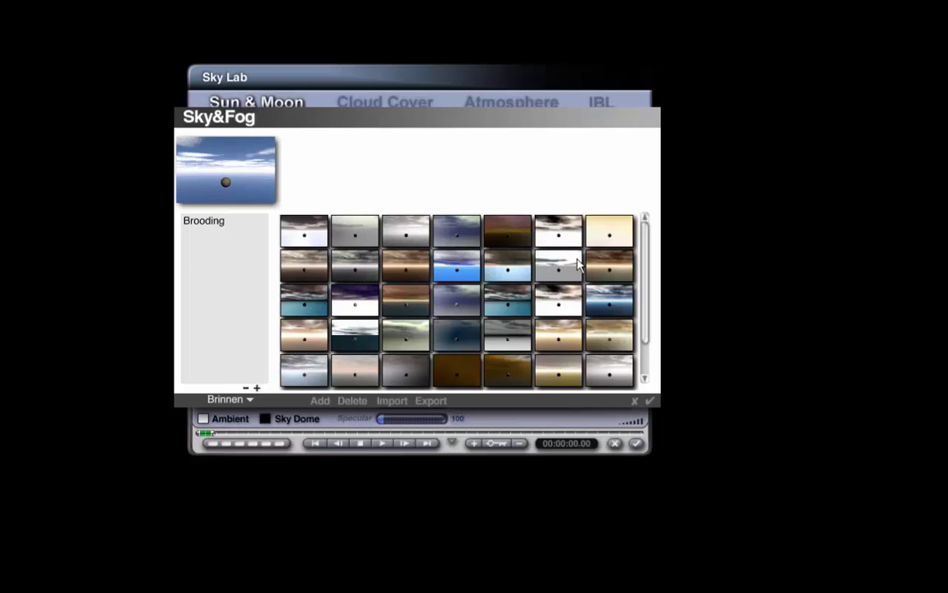
pyautogui.click(237, 404)
pyautogui.click(246, 464)
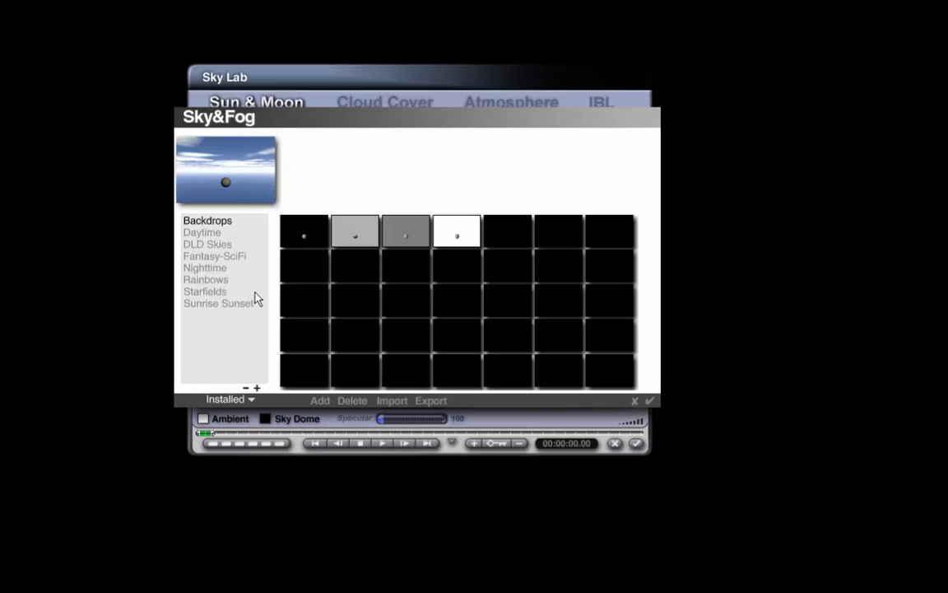
pyautogui.click(202, 232)
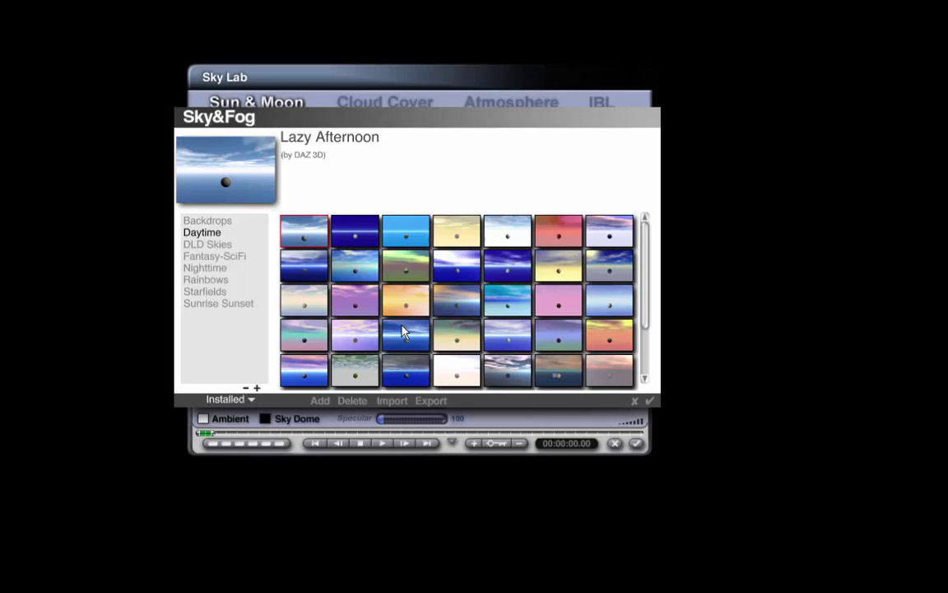
pyautogui.click(650, 402)
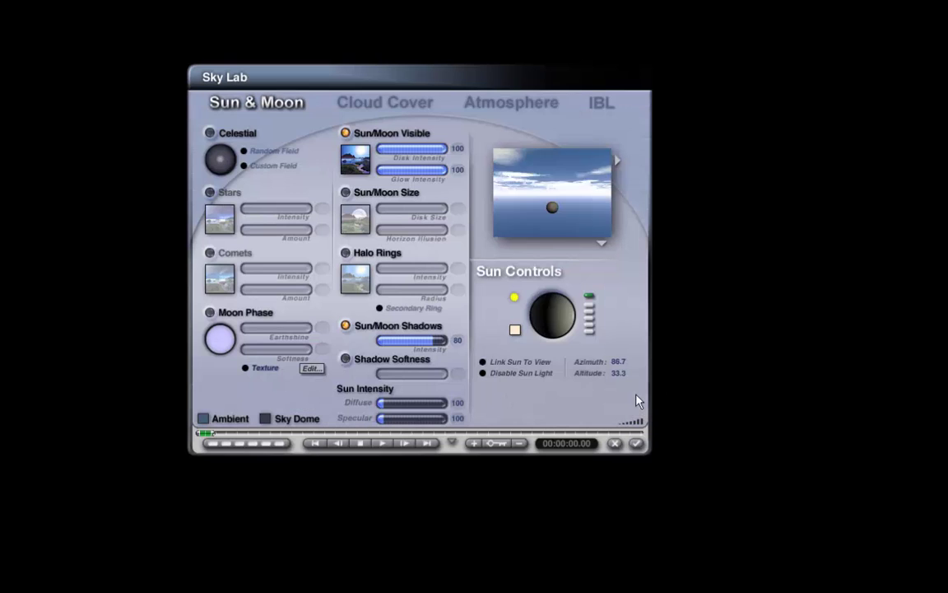
# Step: Make ambient white and sky dome black, set shadows to 100, and hide the sun
pyautogui.click(203, 421)
pyautogui.moveTo(502, 284); pyautogui.dragTo(528, 242)
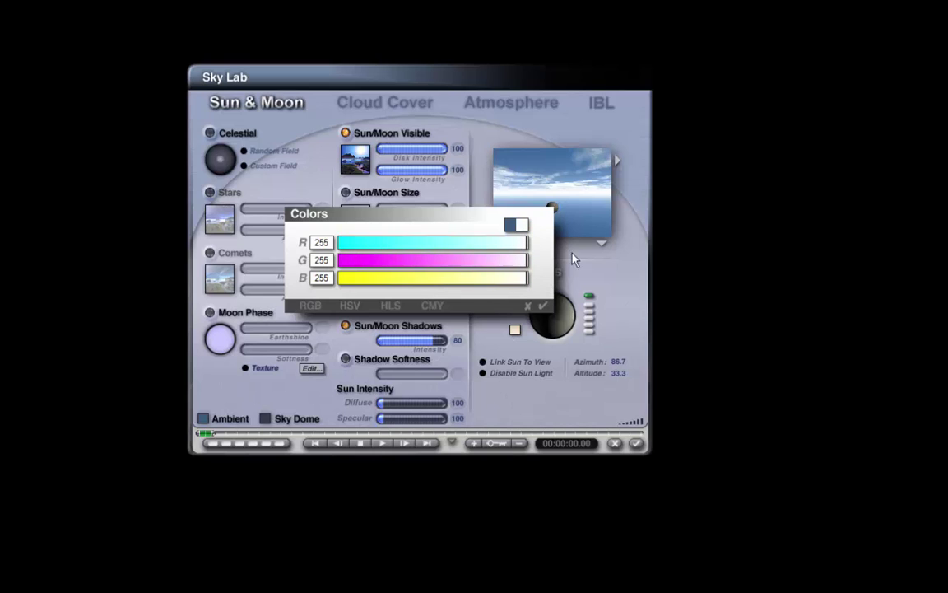
pyautogui.click(543, 306)
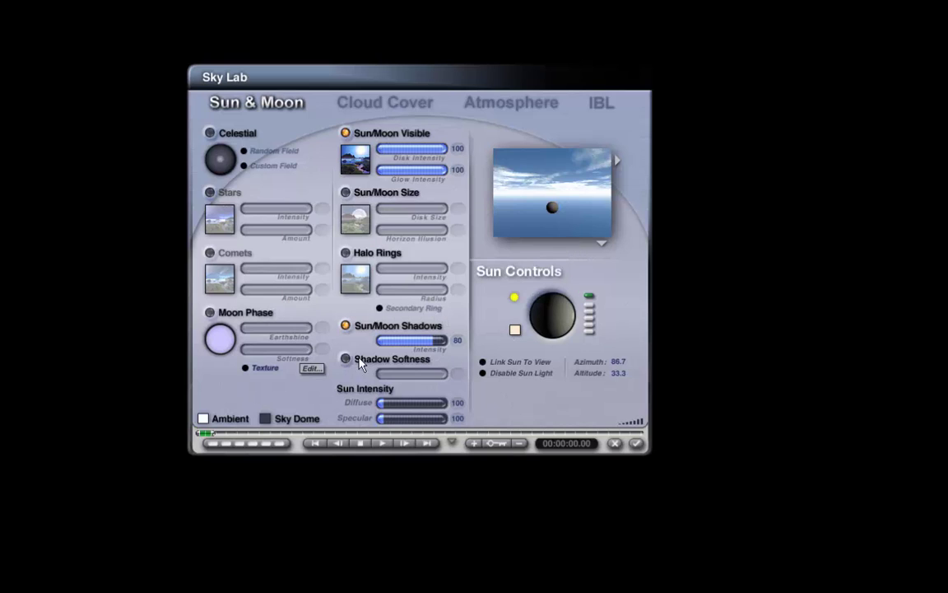
pyautogui.click(265, 418)
pyautogui.click(30, 463)
pyautogui.moveTo(431, 345); pyautogui.dragTo(437, 345)
pyautogui.click(345, 133)
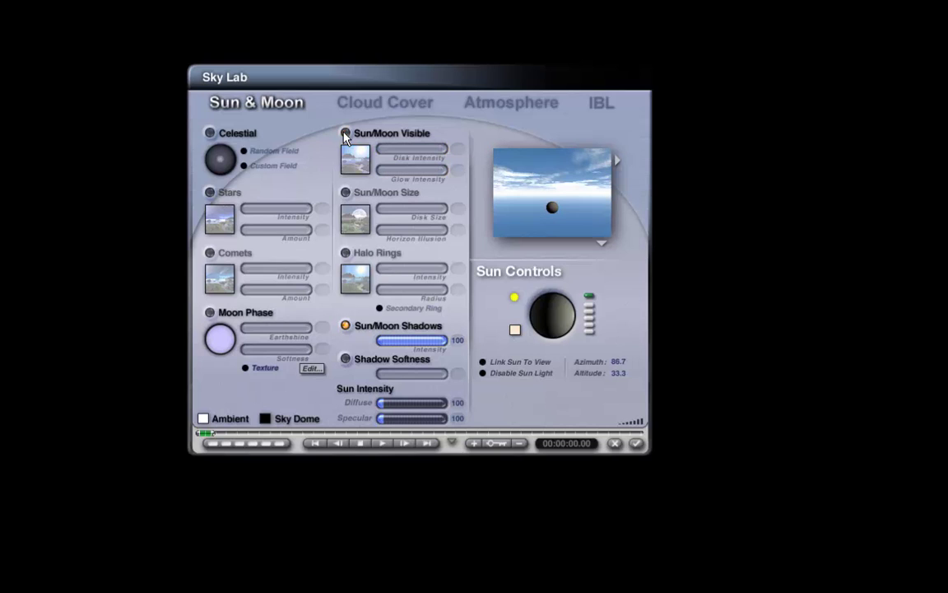
# Step: Set haze density 80 and thickness 7, then preview the sky rendered in scene
pyautogui.click(463, 102)
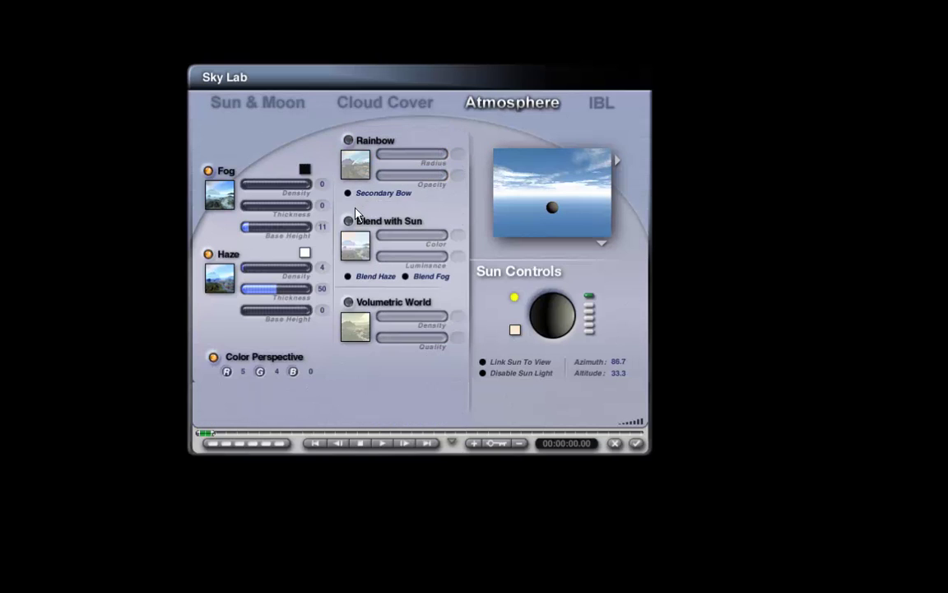
pyautogui.click(320, 270)
pyautogui.write('80')
pyautogui.press('Return')
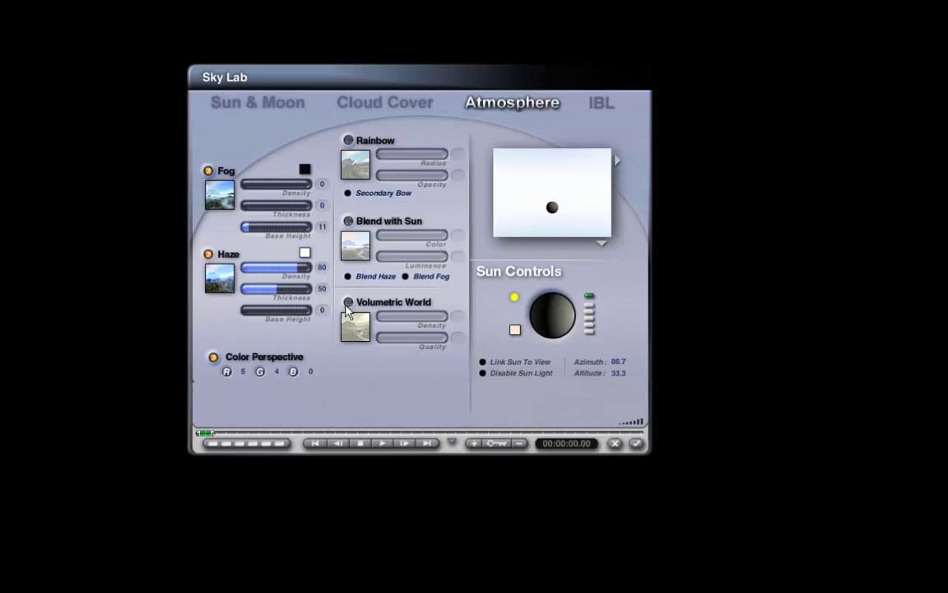
pyautogui.write('7')
pyautogui.press('Return')
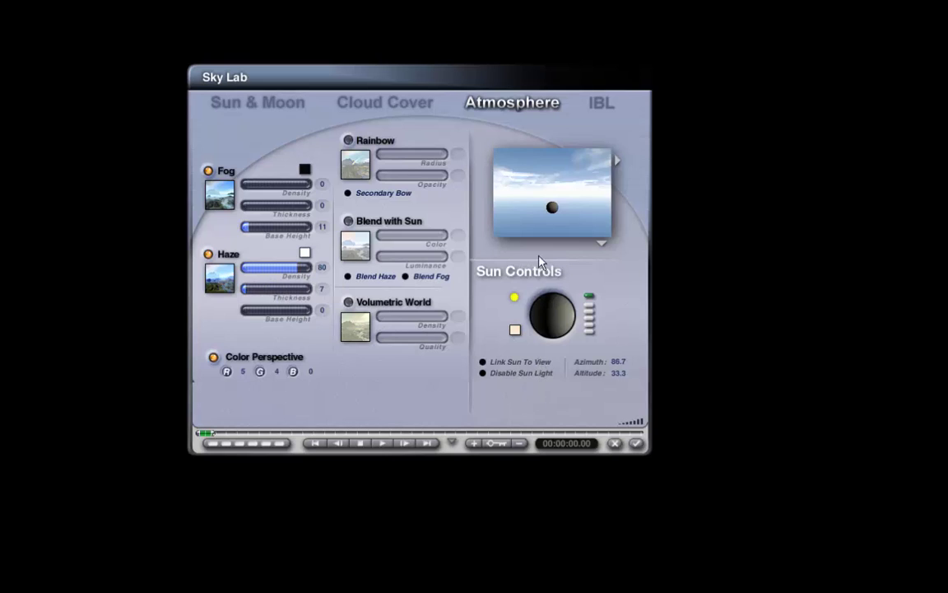
pyautogui.click(601, 243)
pyautogui.click(628, 249)
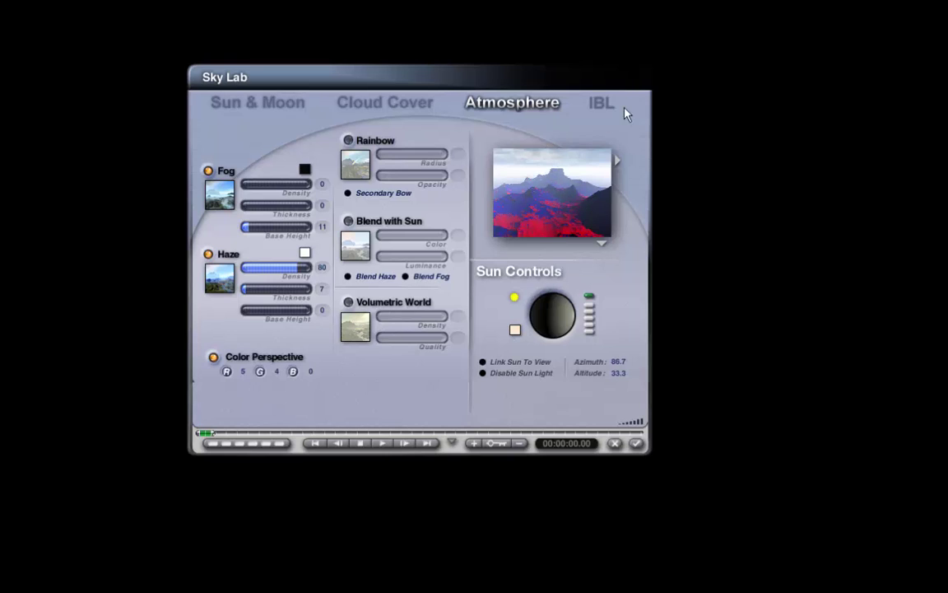
# Step: Enable IBL from the sky dome only, rendering the sky HDRI at resolution 600
pyautogui.click(603, 106)
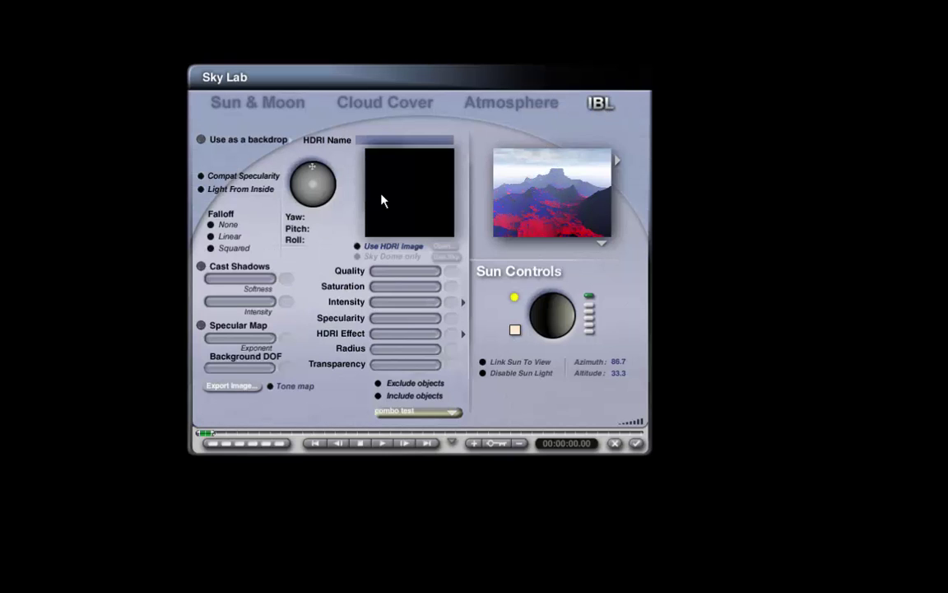
pyautogui.click(376, 249)
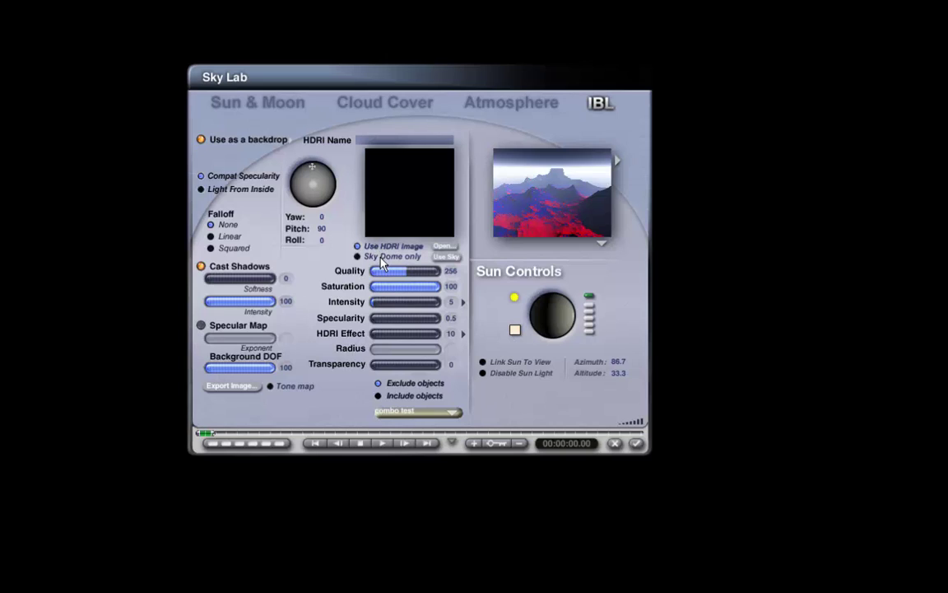
pyautogui.click(380, 258)
pyautogui.click(447, 258)
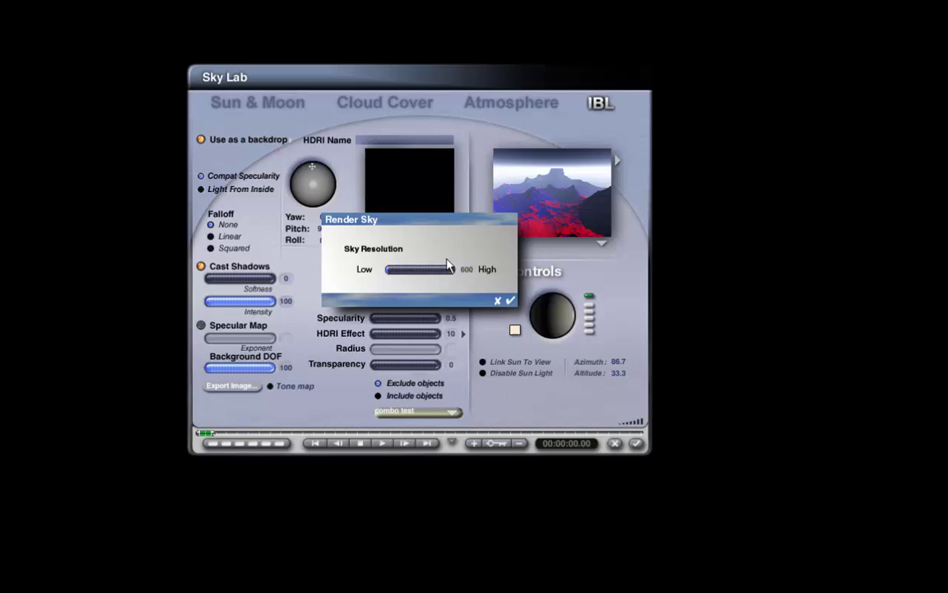
pyautogui.click(510, 301)
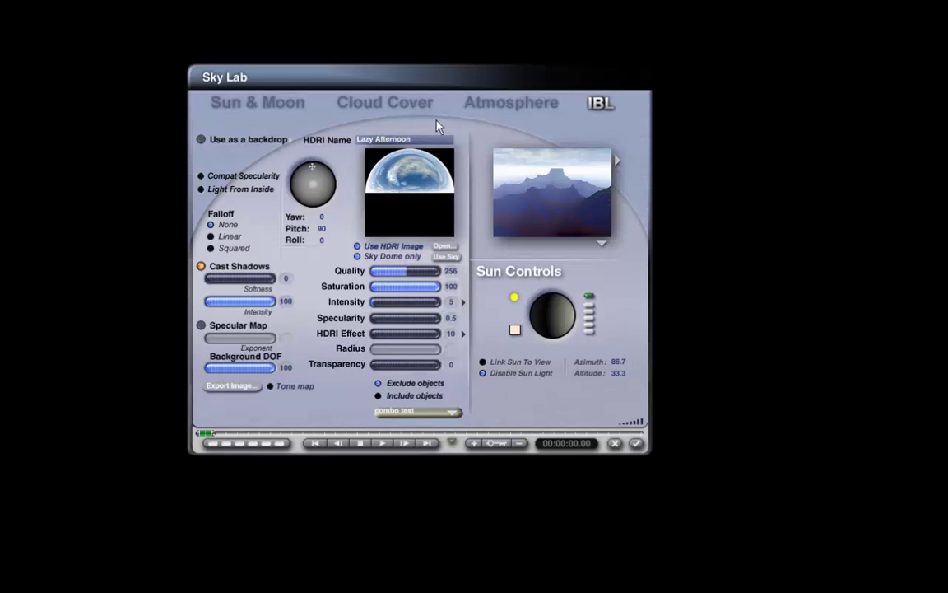
# Step: Make the sun/moon disk visible again
pyautogui.click(258, 107)
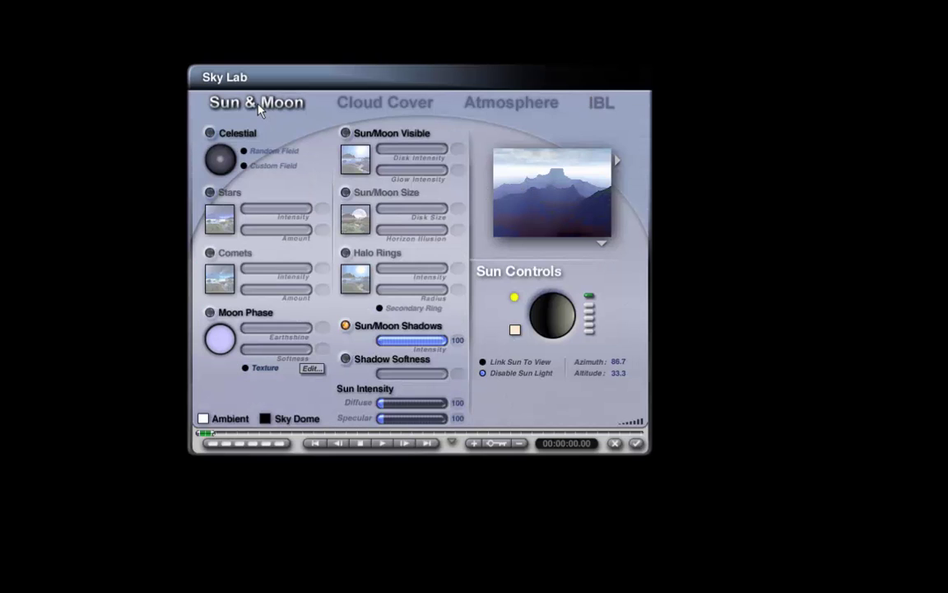
pyautogui.click(346, 133)
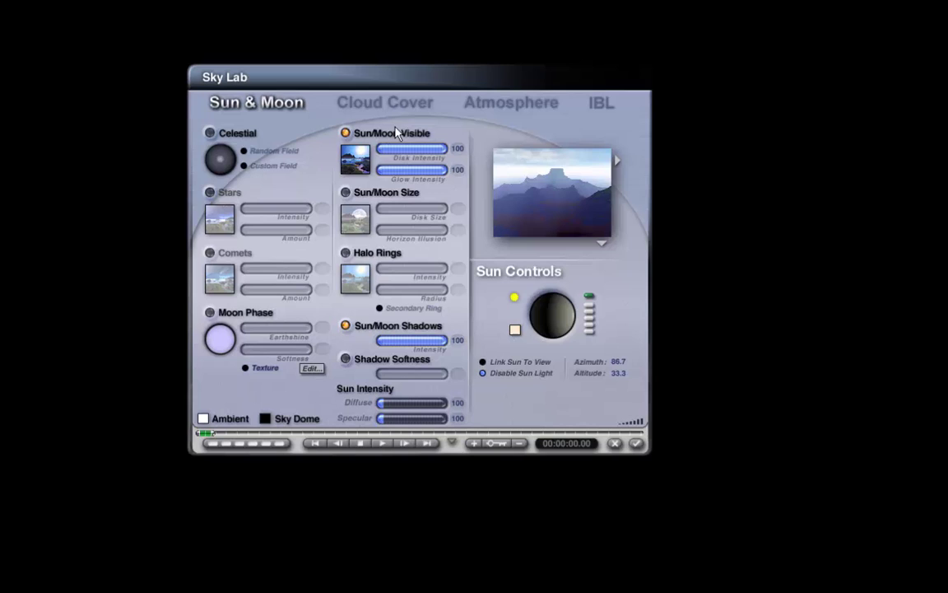
pyautogui.click(501, 110)
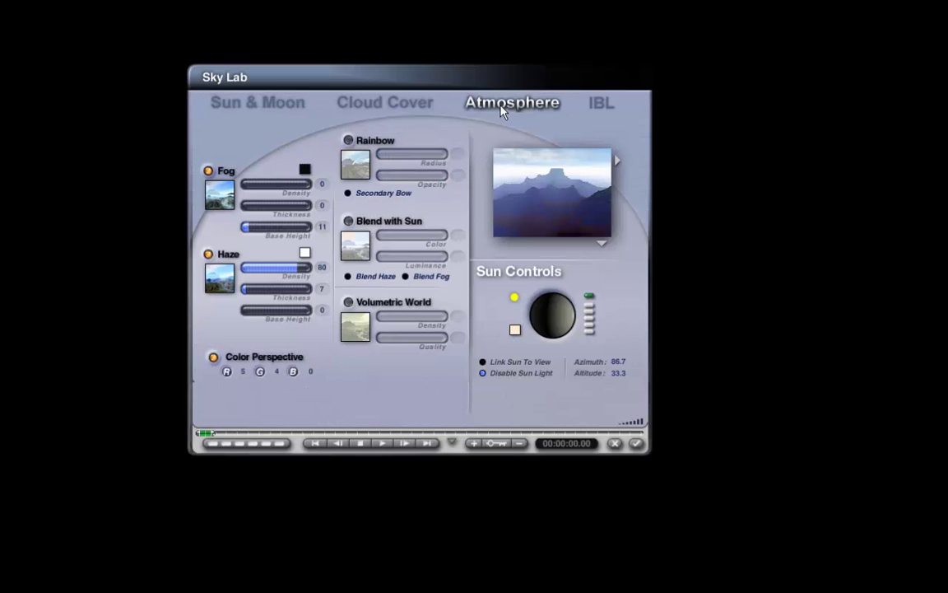
# Step: Set IBL quality to 16, turn off cast shadows, specularity 0, and HDRI effect 16
pyautogui.click(598, 105)
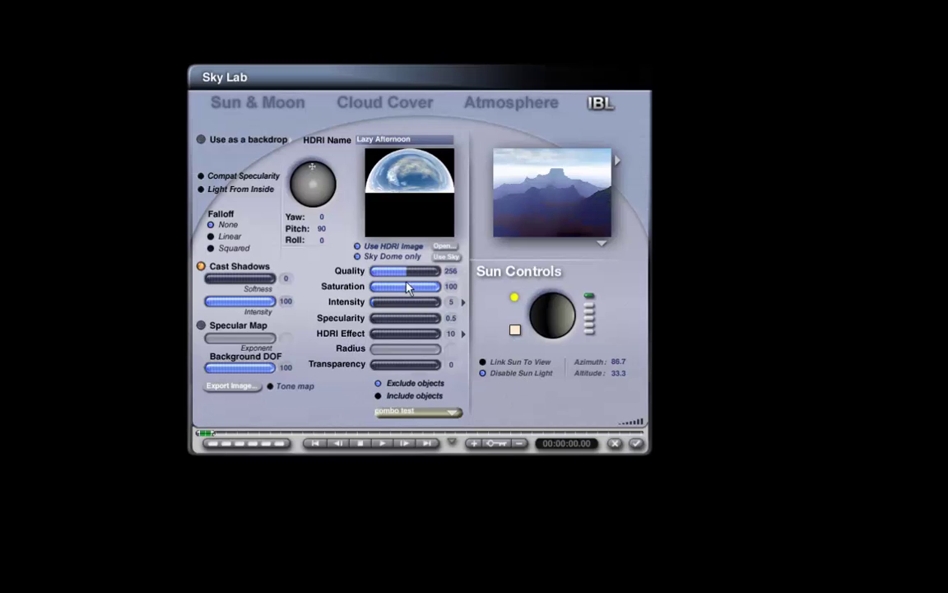
pyautogui.moveTo(407, 280); pyautogui.dragTo(371, 275)
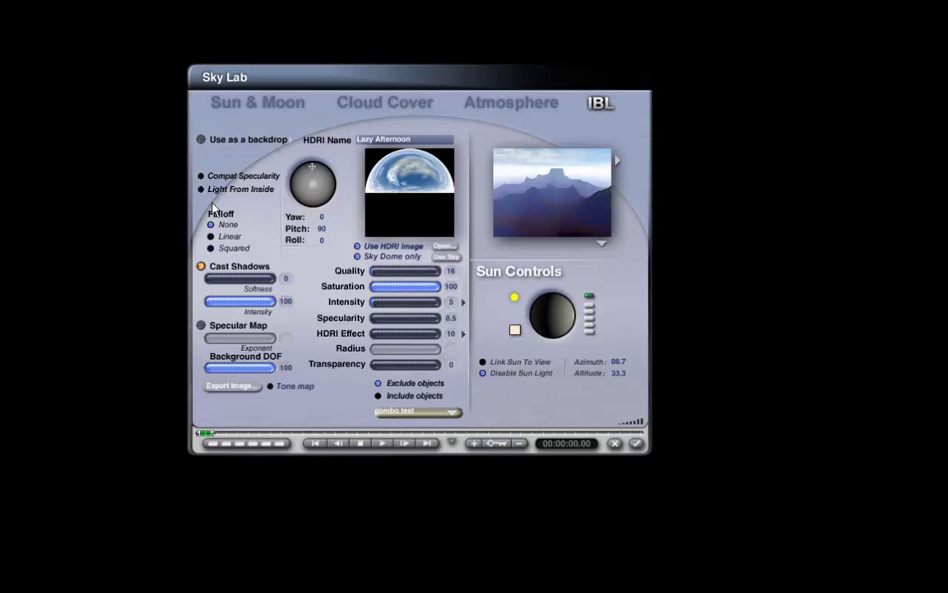
pyautogui.click(200, 267)
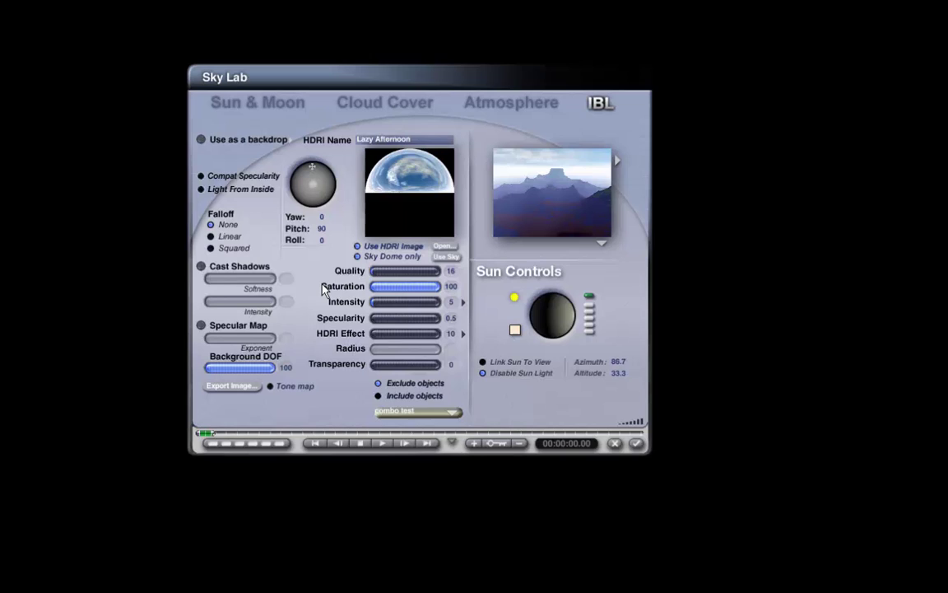
pyautogui.click(451, 318)
pyautogui.write('0')
pyautogui.press('Return')
pyautogui.moveTo(374, 340); pyautogui.dragTo(374, 340)
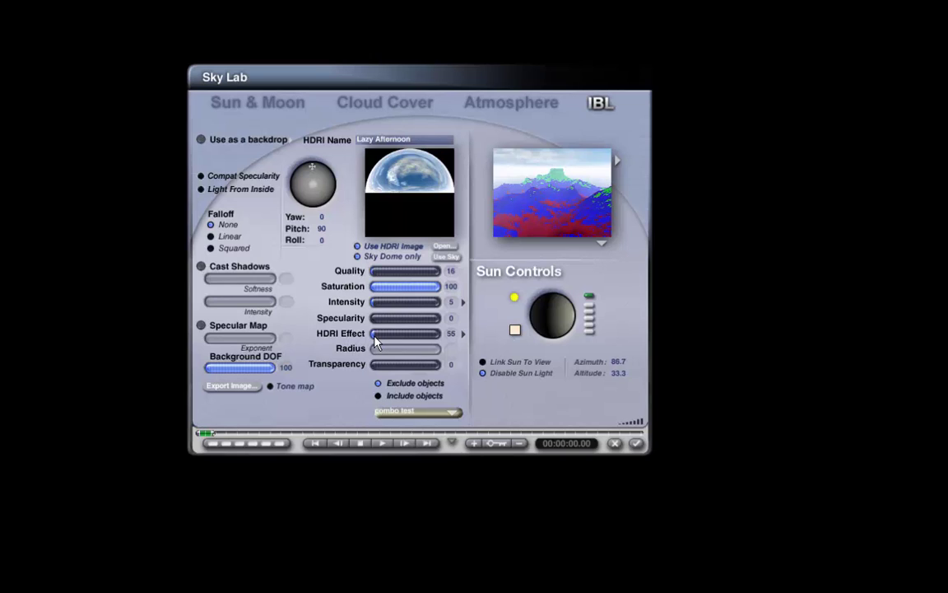
pyautogui.click(374, 340)
pyautogui.moveTo(375, 342); pyautogui.dragTo(374, 342)
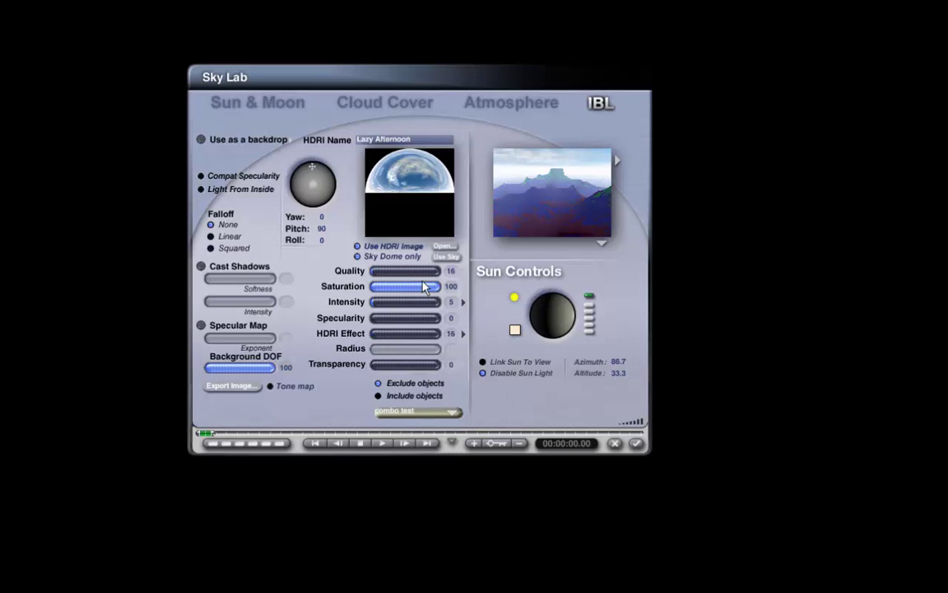
# Step: Reduce haze thickness to 6 then 5, keeping haze density at 80
pyautogui.click(497, 105)
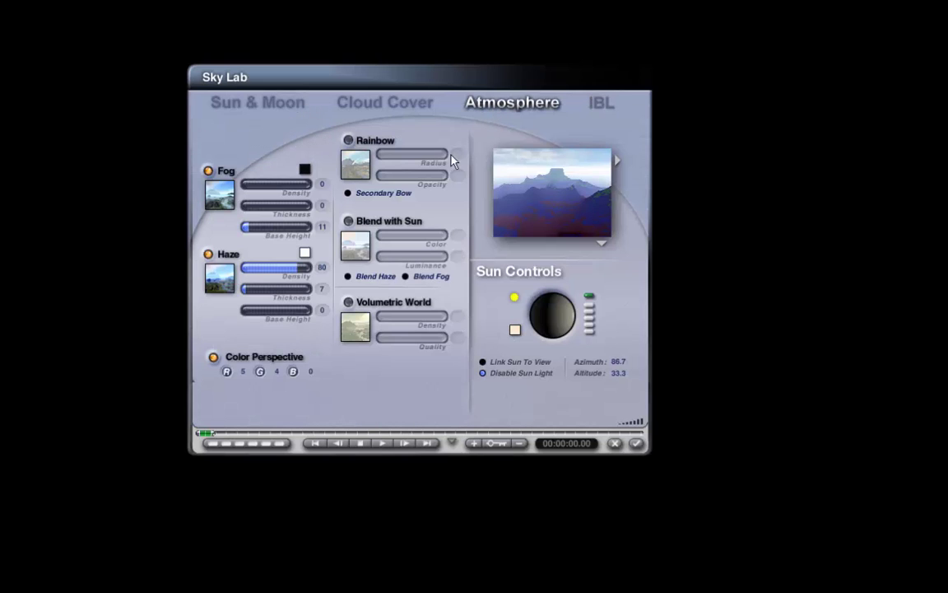
pyautogui.click(322, 289)
pyautogui.write('6')
pyautogui.press('Return')
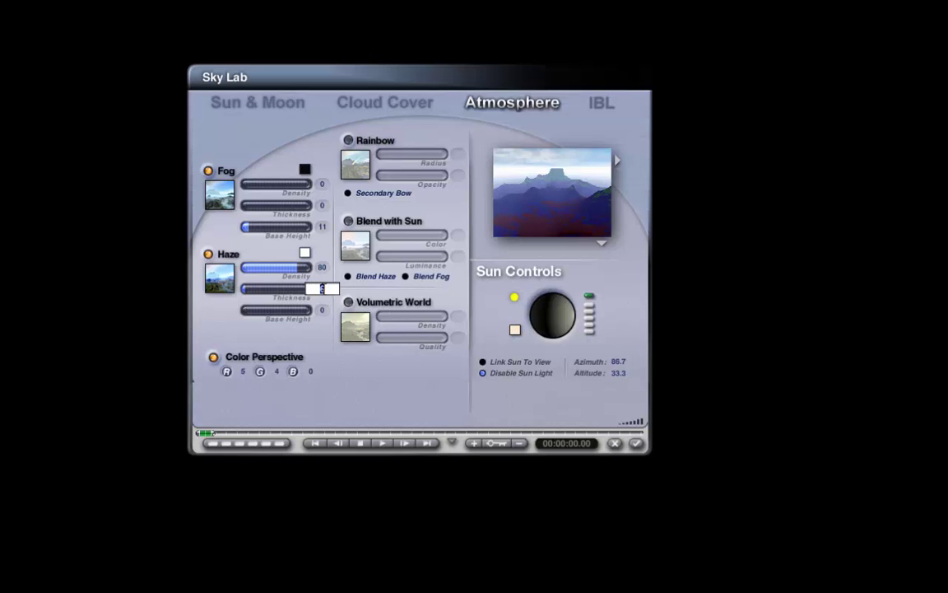
pyautogui.write('5')
pyautogui.press('Return')
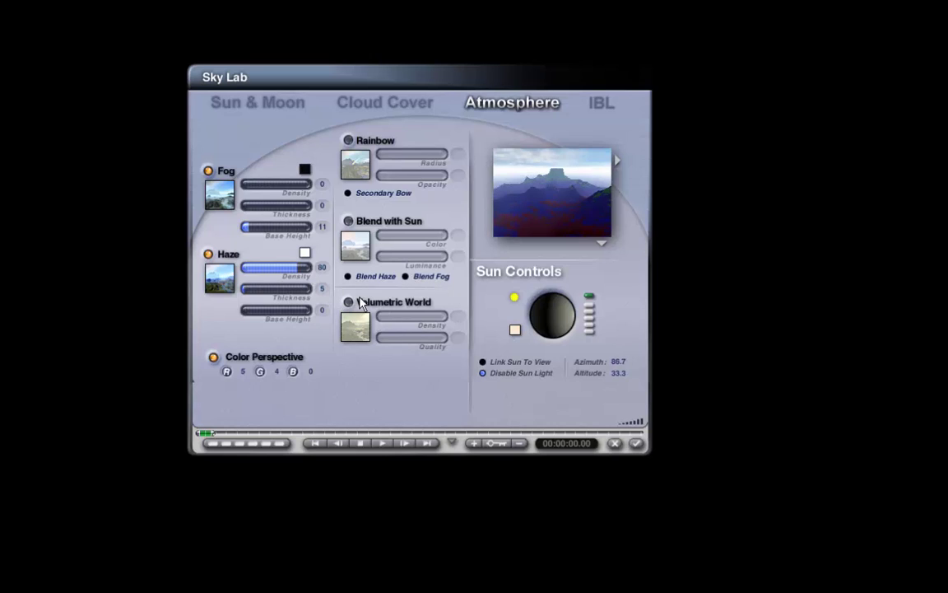
pyautogui.click(322, 268)
pyautogui.press('Return')
# Step: Set the HDRI effect to 30, then 25, and re-enable sun light
pyautogui.click(600, 102)
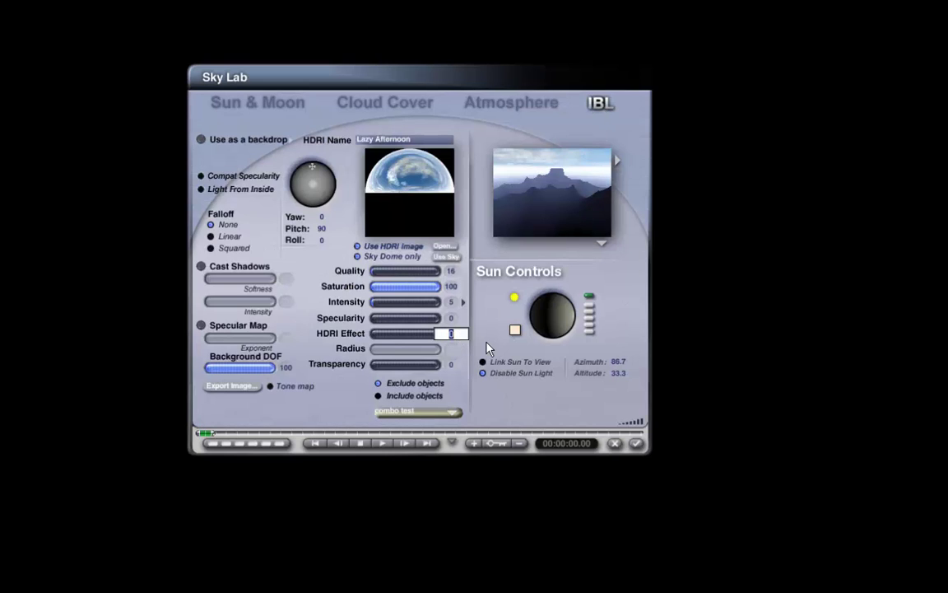
pyautogui.write('30')
pyautogui.press('Return')
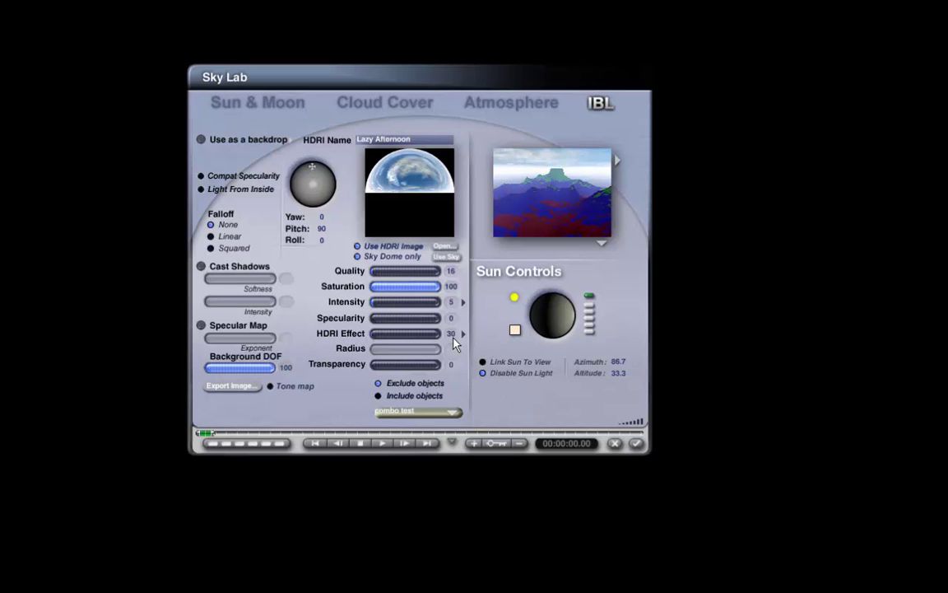
pyautogui.click(453, 336)
pyautogui.write('25')
pyautogui.press('Return')
pyautogui.click(484, 374)
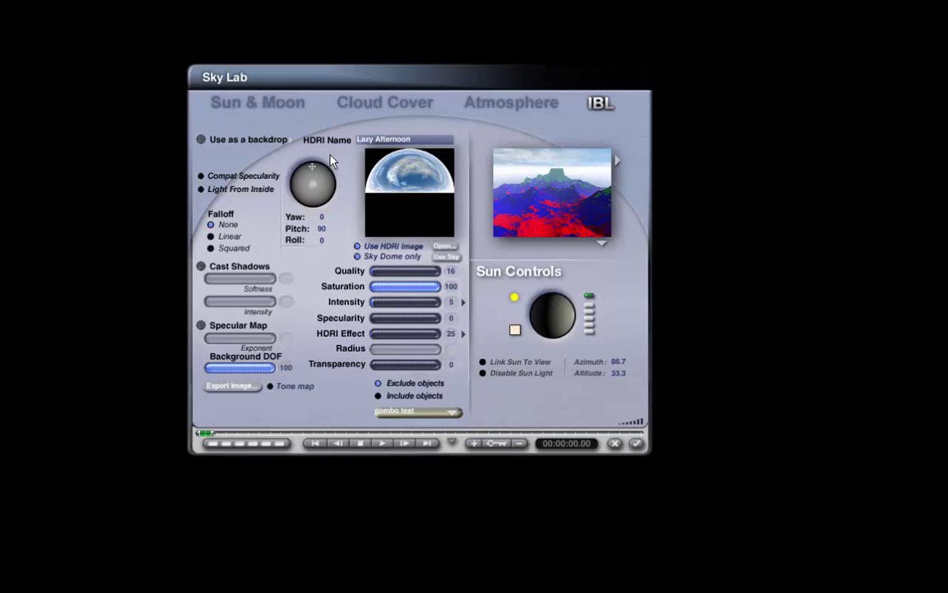
# Step: Set sun diffuse and specular intensity to 200, close Sky Lab, and render a test
pyautogui.click(251, 102)
pyautogui.click(458, 404)
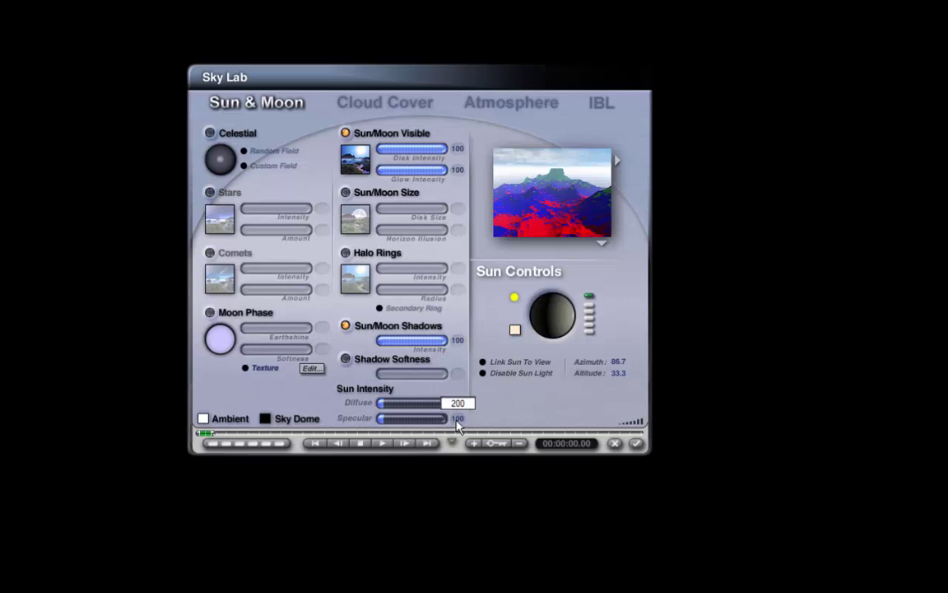
pyautogui.click(457, 419)
pyautogui.write('200')
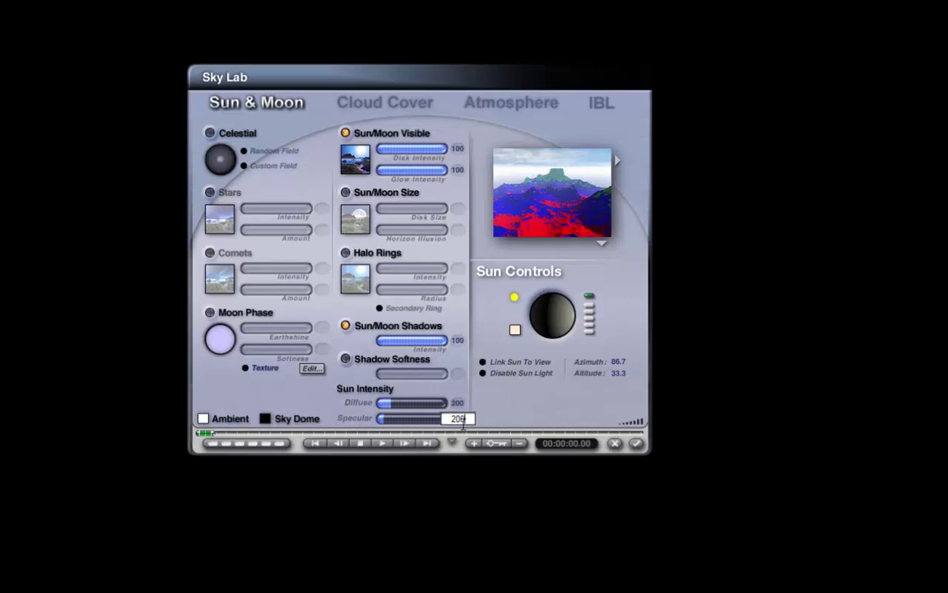
pyautogui.press('Return')
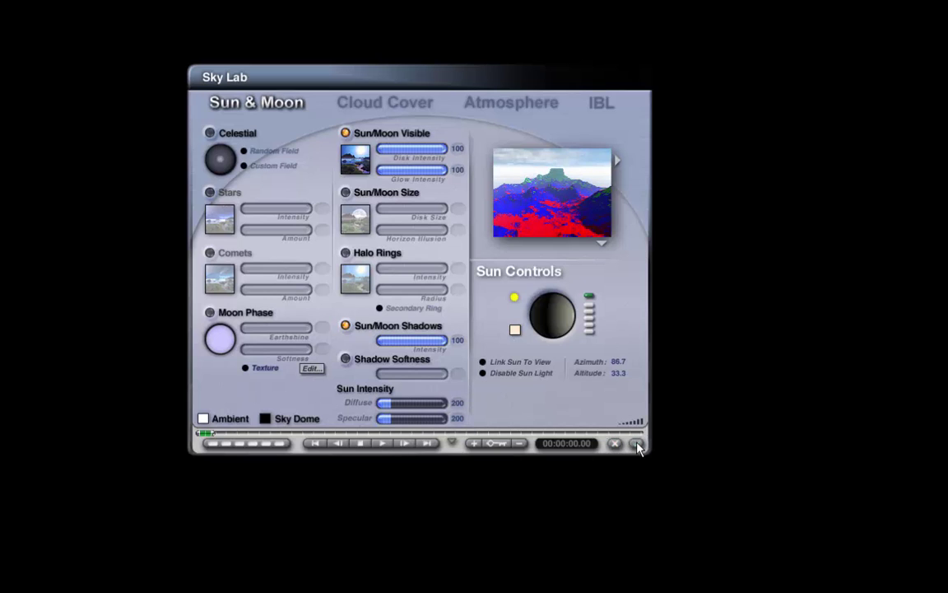
pyautogui.click(635, 444)
pyautogui.hotkey('ctrl', 'r')
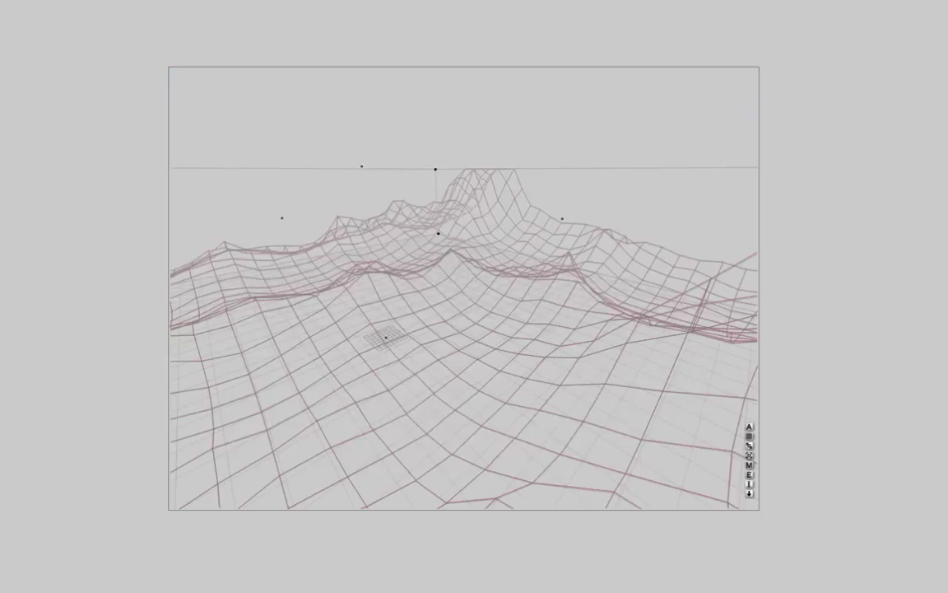
# Step: Apply the Terrains > Rocky 'Terrain 02' library material to the selected terrain
pyautogui.hotkey('ctrl', 'm')
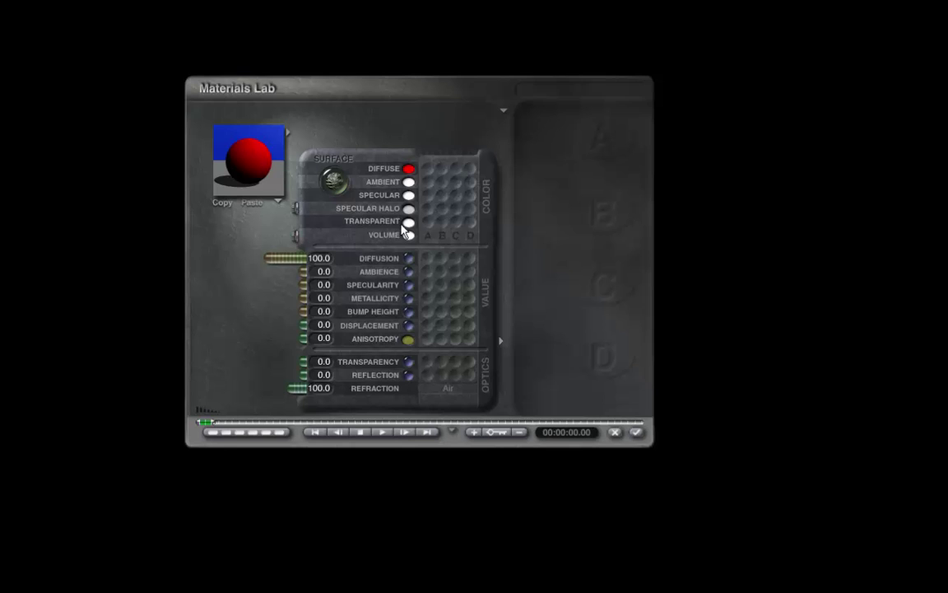
pyautogui.click(290, 134)
pyautogui.click(249, 399)
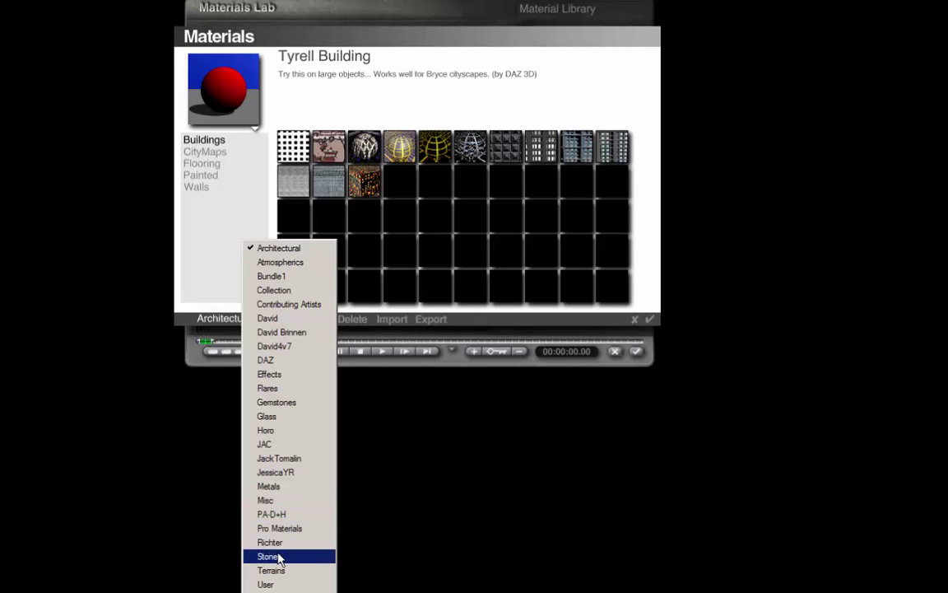
pyautogui.click(279, 569)
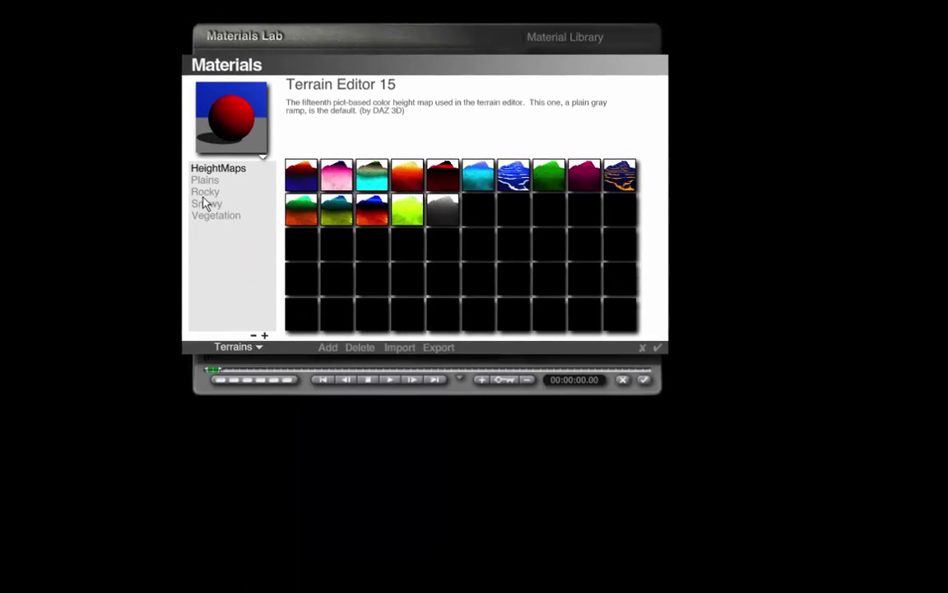
pyautogui.click(219, 241)
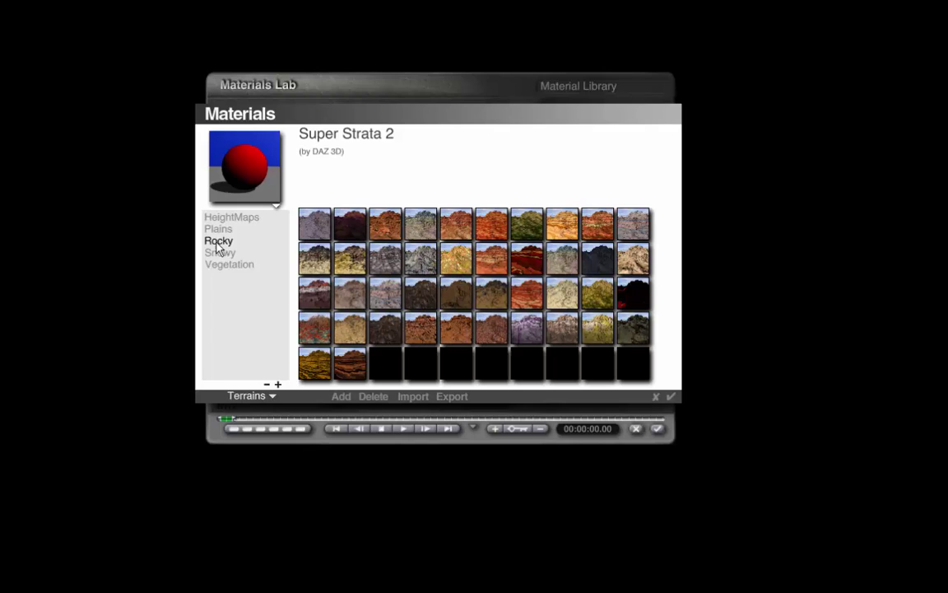
pyautogui.click(352, 331)
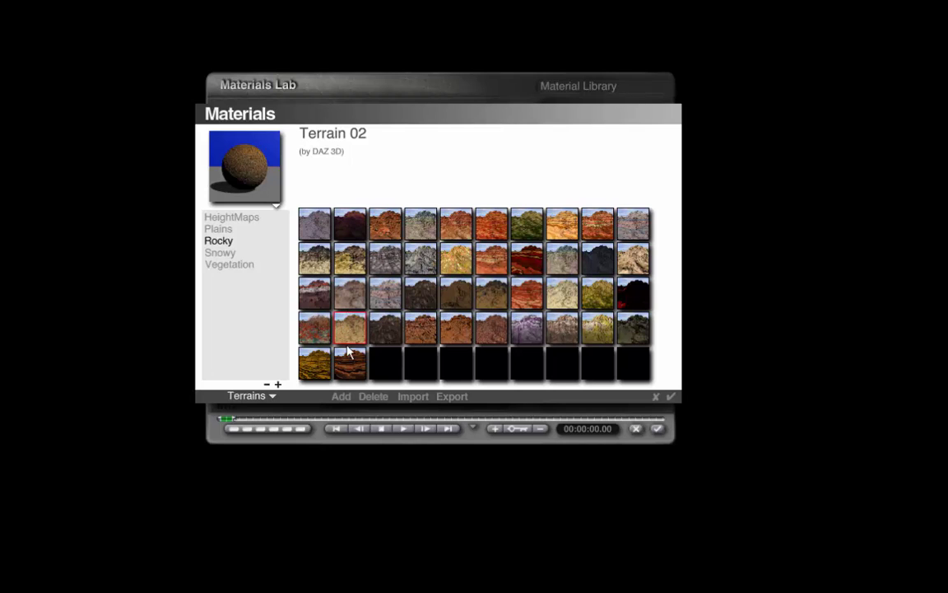
pyautogui.click(668, 398)
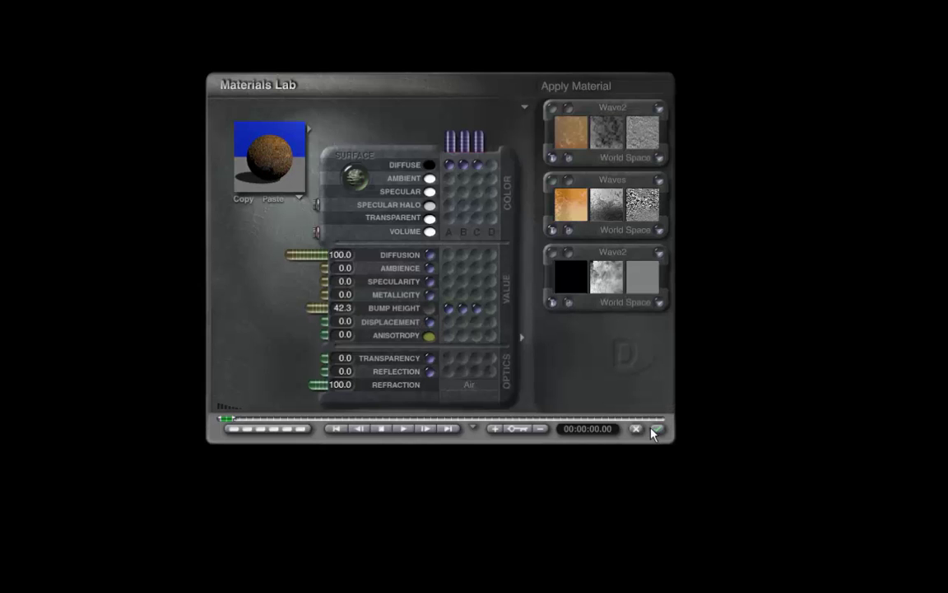
pyautogui.click(658, 429)
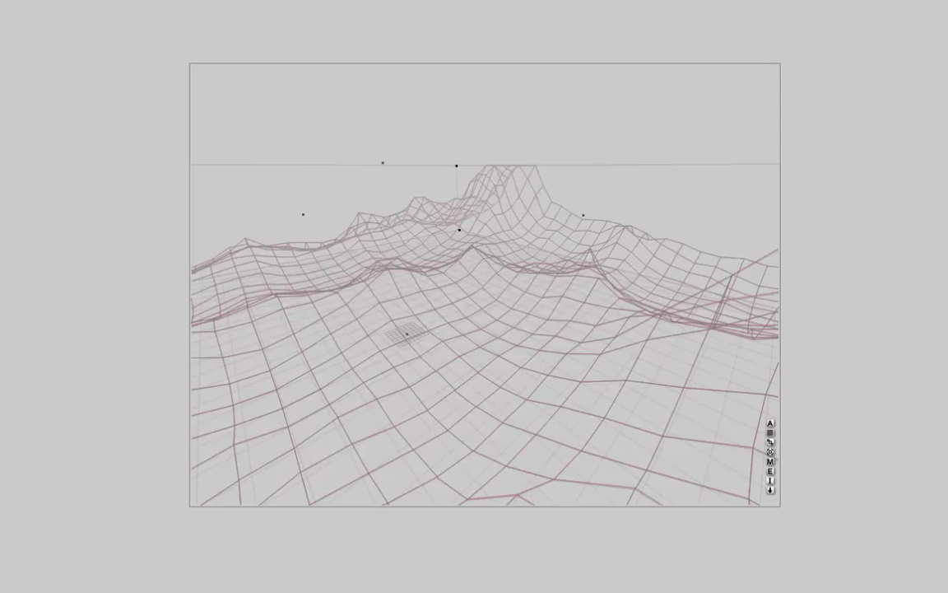
# Step: Render a preview, then apply Terrains > Vegetation 'Jungle 2' to the next terrain
pyautogui.hotkey('ctrl', 'r')
pyautogui.click(772, 469)
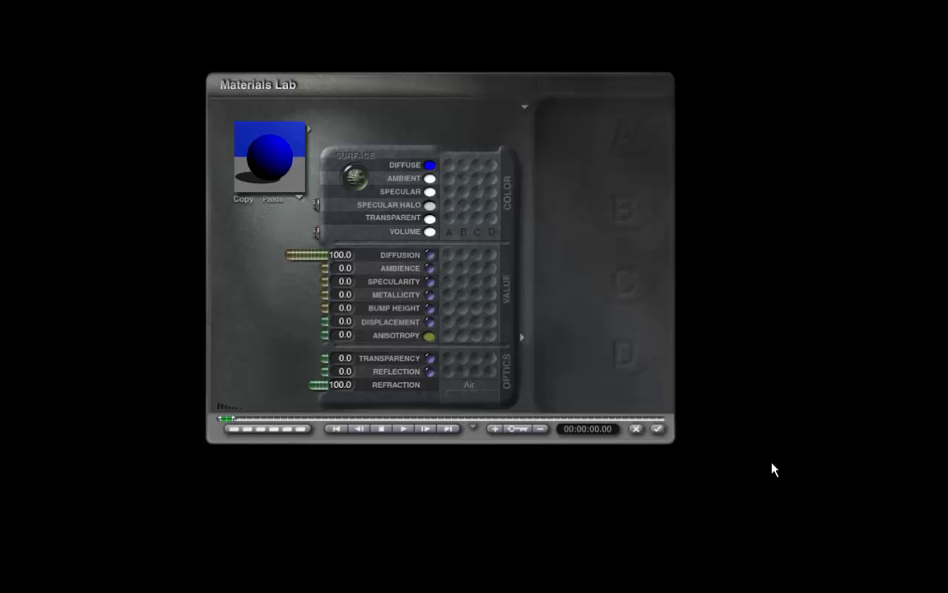
pyautogui.click(308, 131)
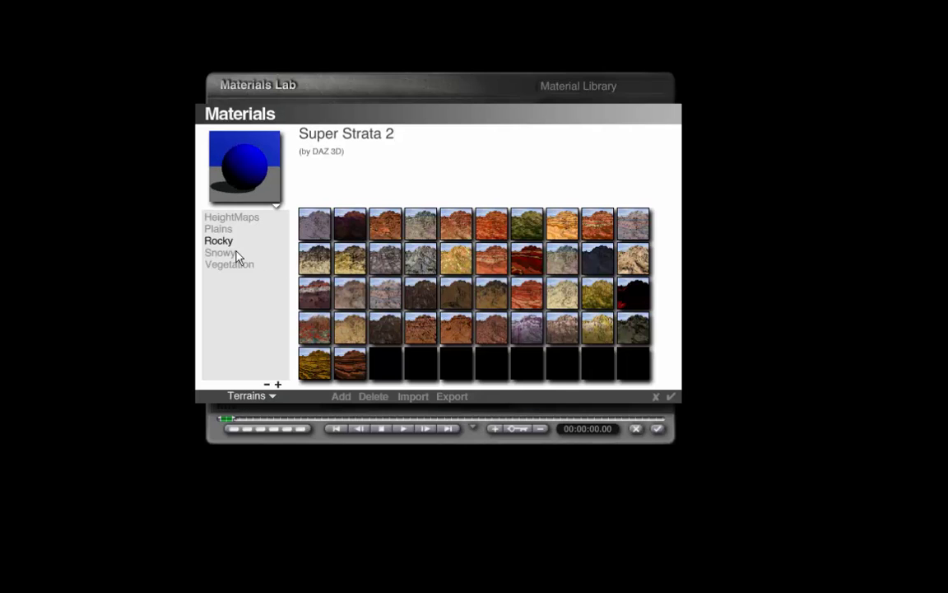
pyautogui.click(219, 266)
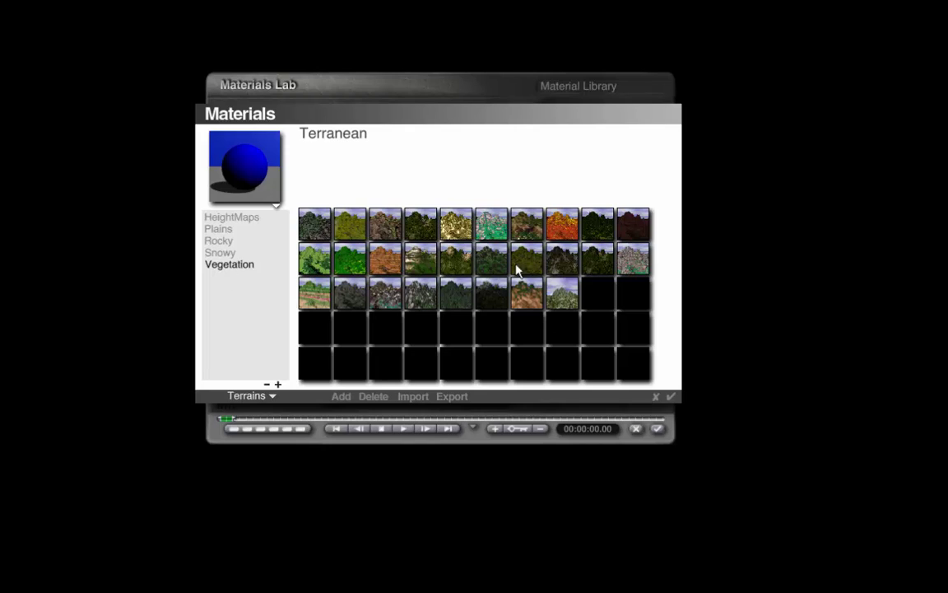
pyautogui.click(563, 262)
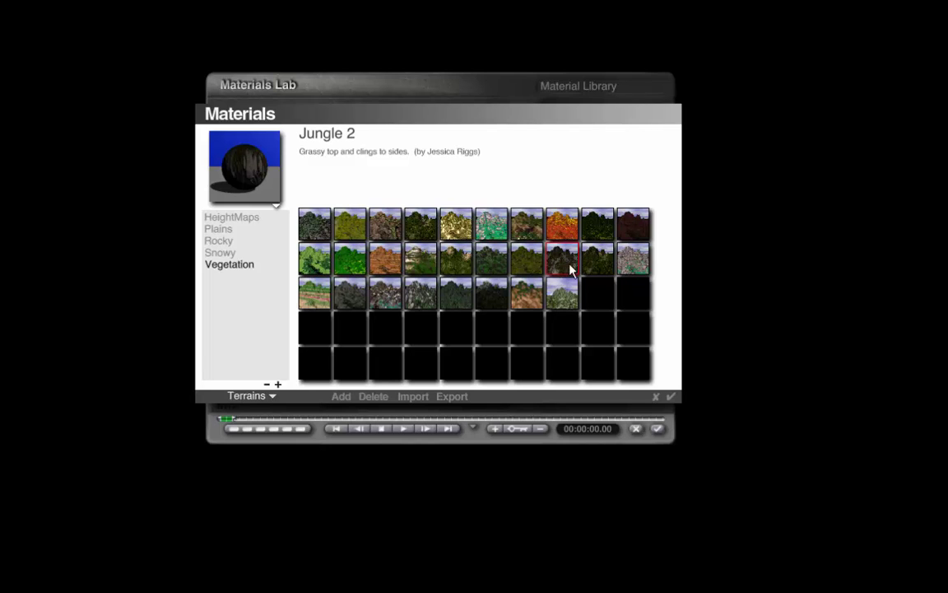
pyautogui.click(669, 397)
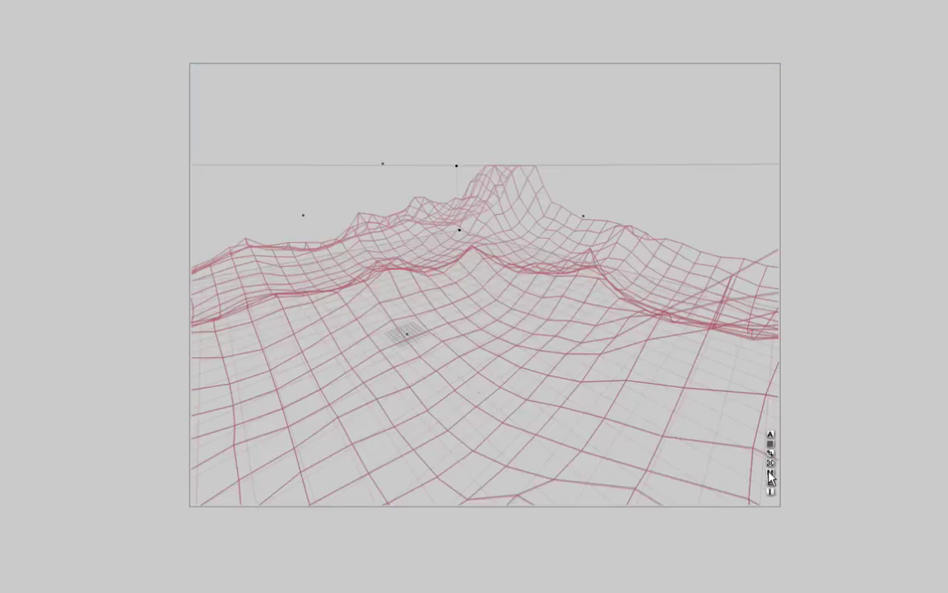
# Step: Apply the library material Terrains > Snowy > Snow On the Heights 3 to the third terrain
pyautogui.click(770, 474)
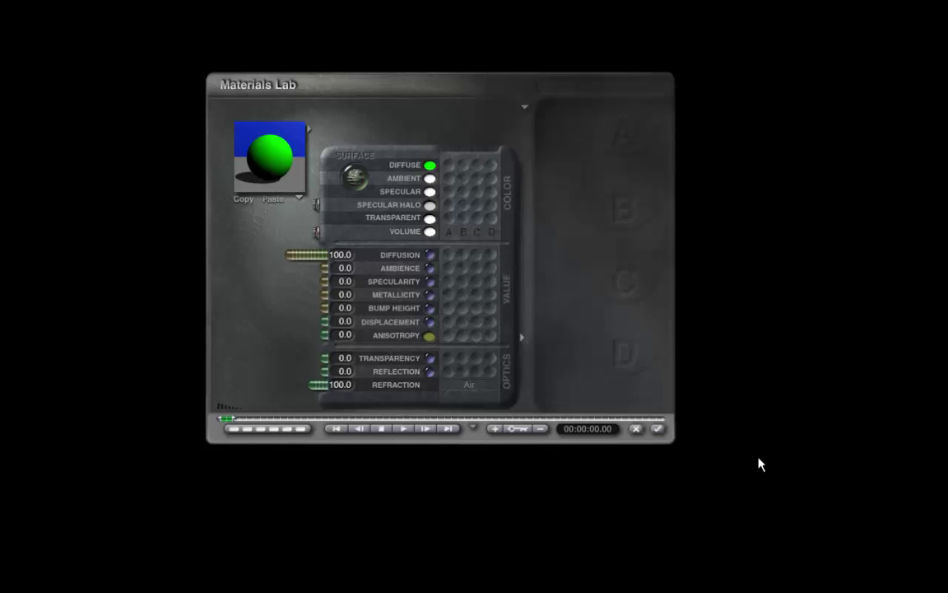
pyautogui.click(309, 132)
pyautogui.click(211, 254)
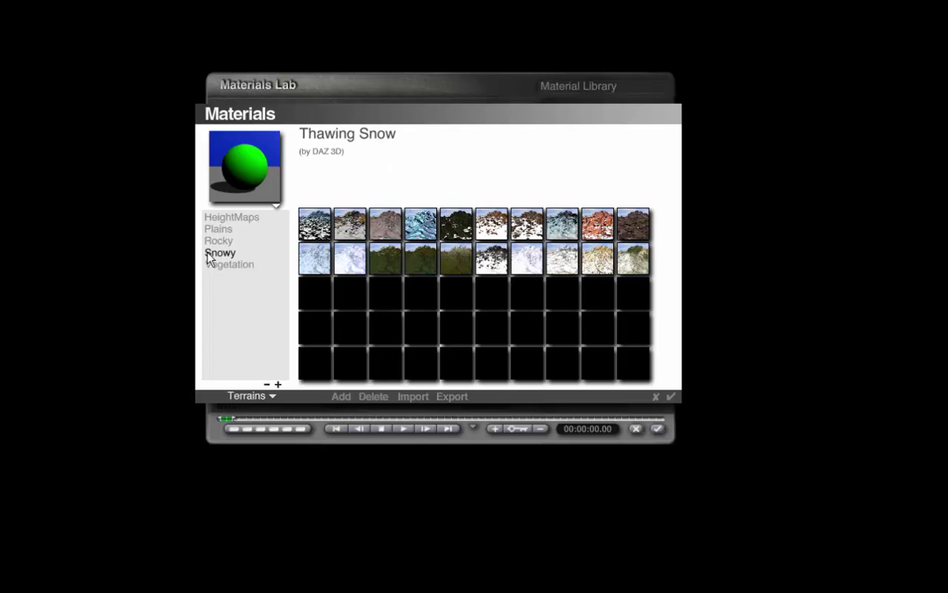
pyautogui.click(451, 262)
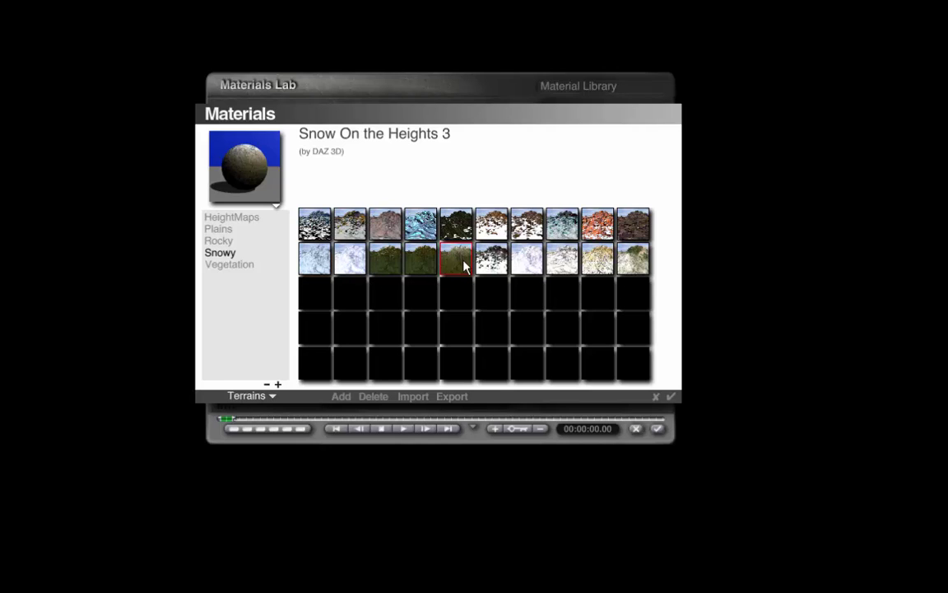
pyautogui.click(670, 399)
pyautogui.click(658, 429)
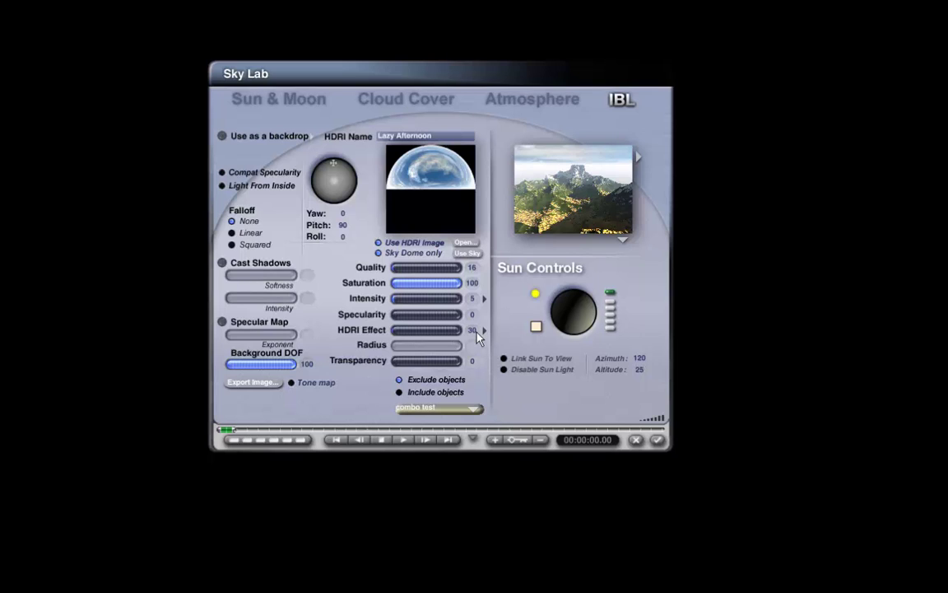
# Step: In Sun & Moon, set sun diffuse to 250 at azimuth 120, altitude 25, and confirm
pyautogui.click(265, 105)
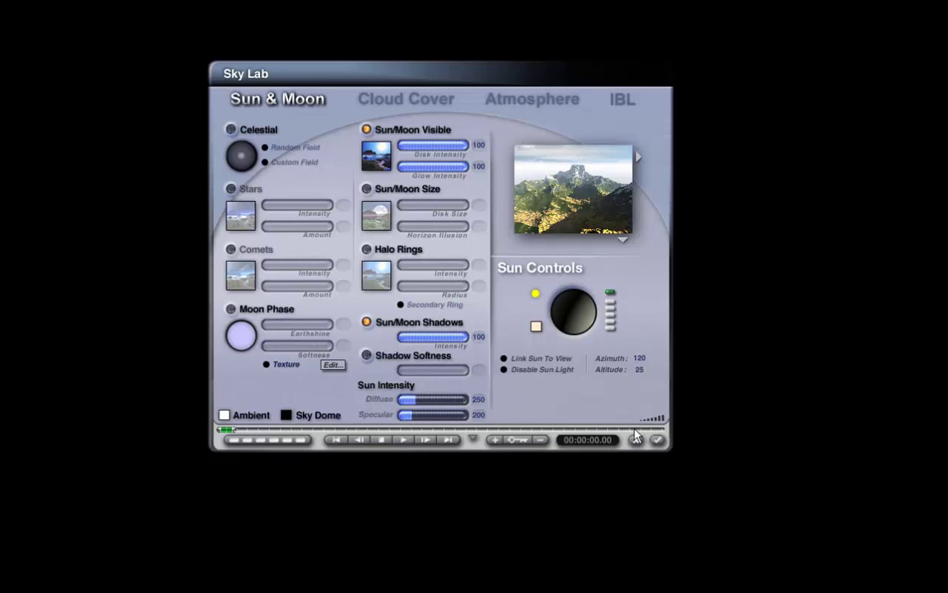
pyautogui.click(657, 442)
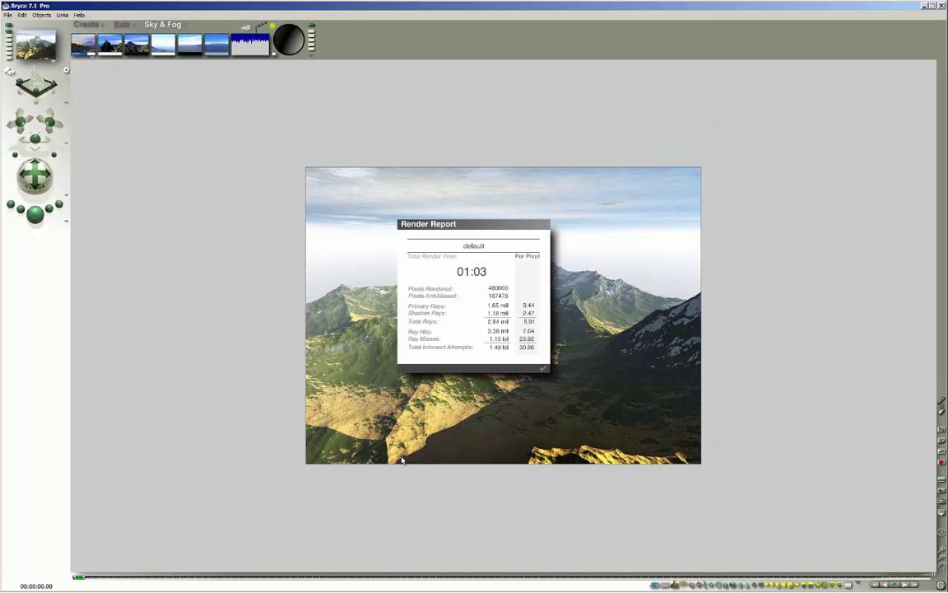
# Step: Close the Render Report, leaving the finished snow-capped mountain render in view
pyautogui.click(543, 371)
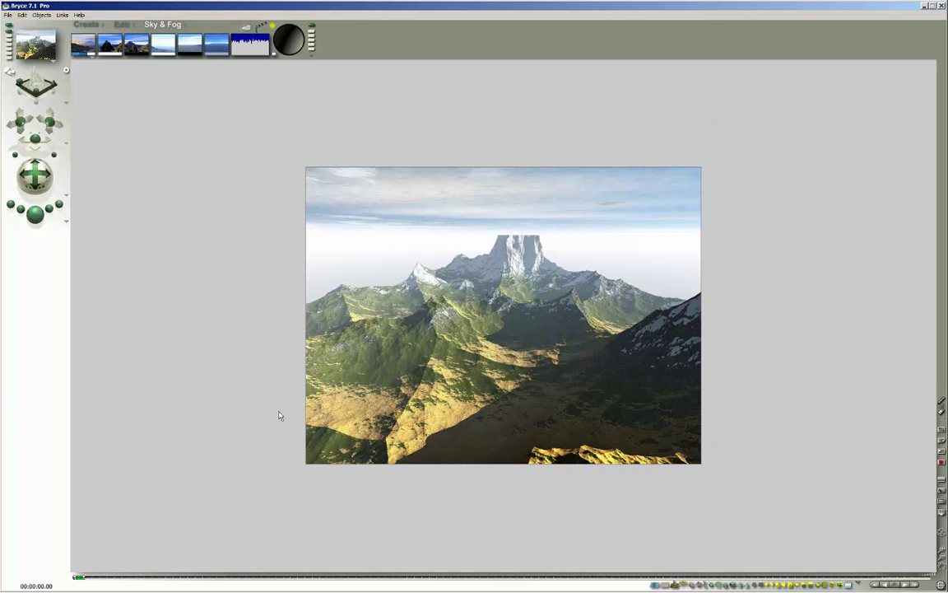